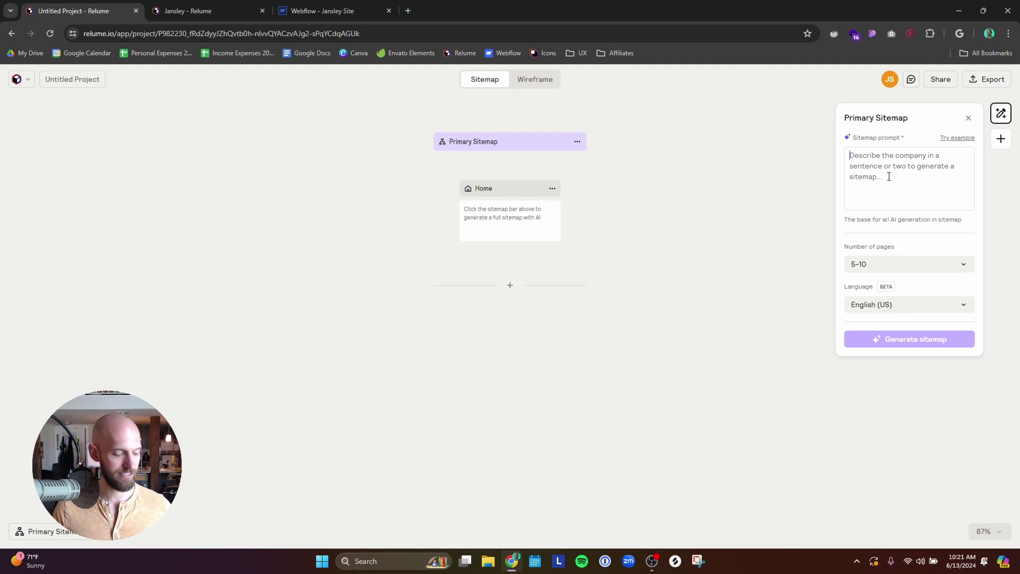
# - Generate a 1-5 page sitemap from a prompt on the Jansley personal brand: YouTube, Webflow design, Skool community, recent videos, newsletter signup, quote and about sections
pyautogui.write('I am creating a website for my personal brand, Jansley. The main mission I have is to inspire others to carve their own path to financial freedom by exploring their passions and documenting their journey. There are 3 aspects to this brand: 1. I am a YouTuber that documents my journey with web design and becoming a creative solopreneur. 2. I am a web designer improving my skills with Webflow. 3. I run a Skool community helping people to launch a YouTube channel around their passions and interests. I also want to have a section linking my recent YouTube videos, a newsletter signup section, a section with a quote, and an about section.')
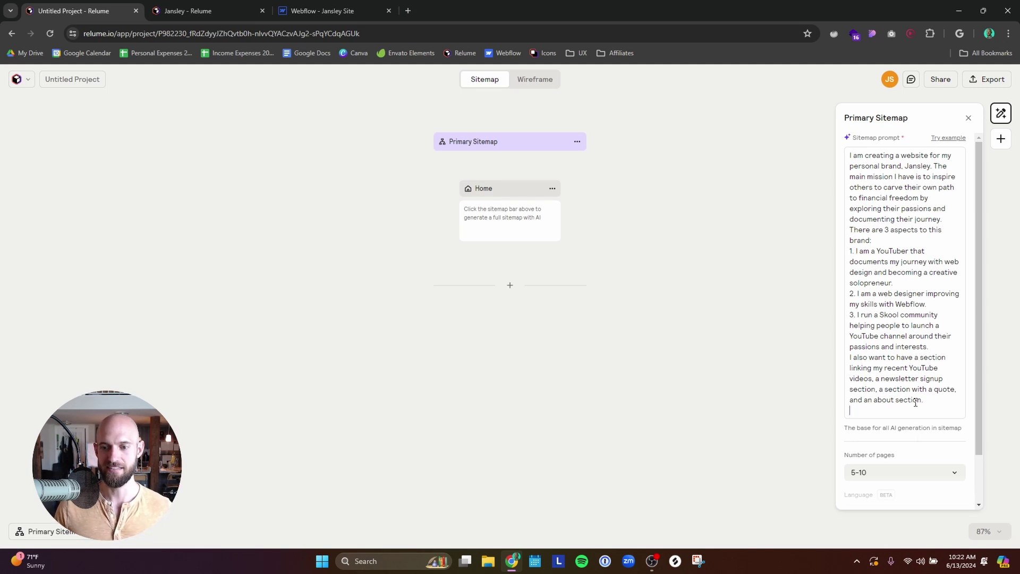
pyautogui.scroll(-1, 910, 398)
pyautogui.click(916, 423)
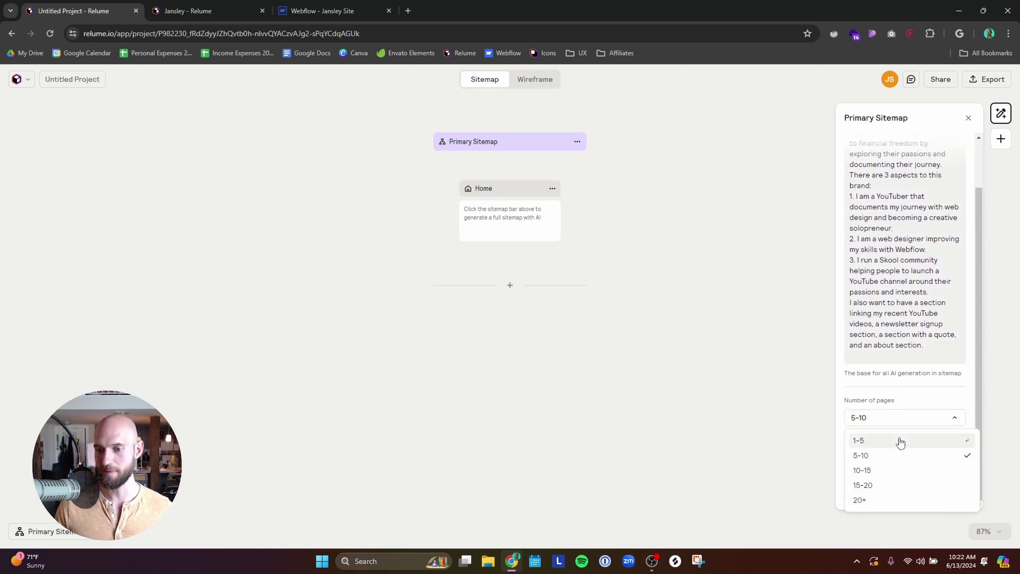
pyautogui.click(901, 440)
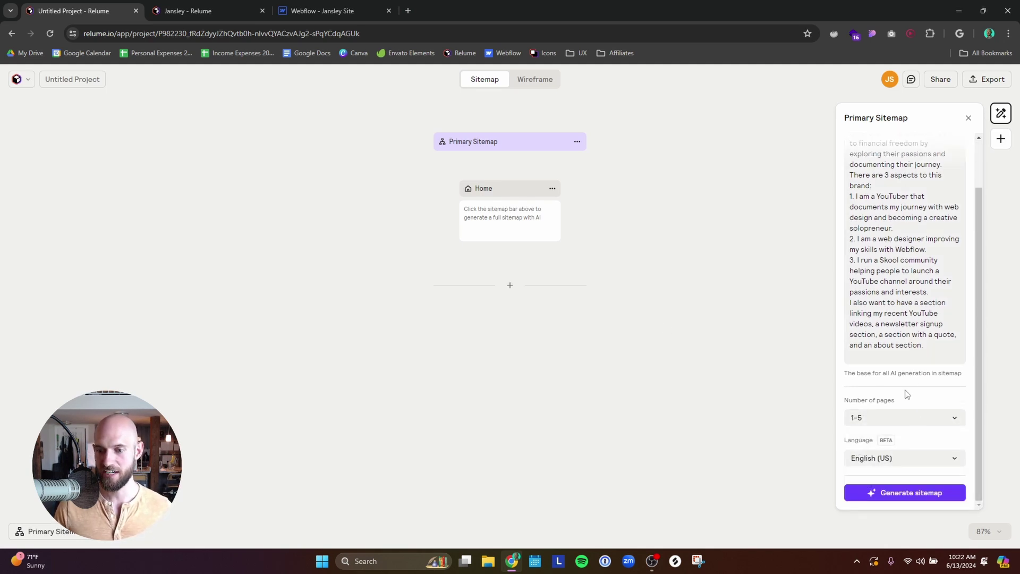
pyautogui.click(912, 498)
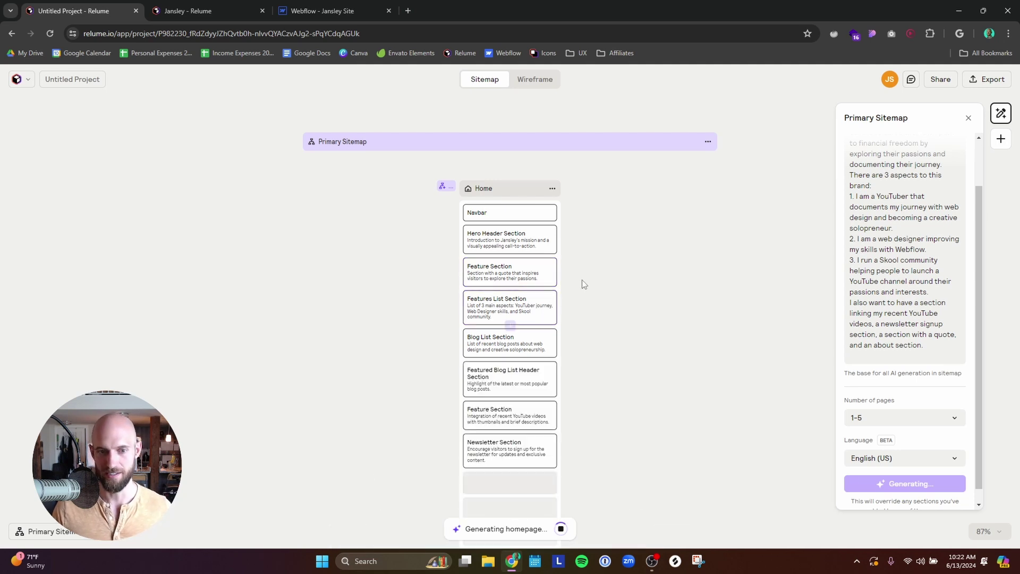
# - Delete the Feature Section containing the inspiring quote from the Home page of the primary sitemap
pyautogui.scroll(-1, 582, 279)
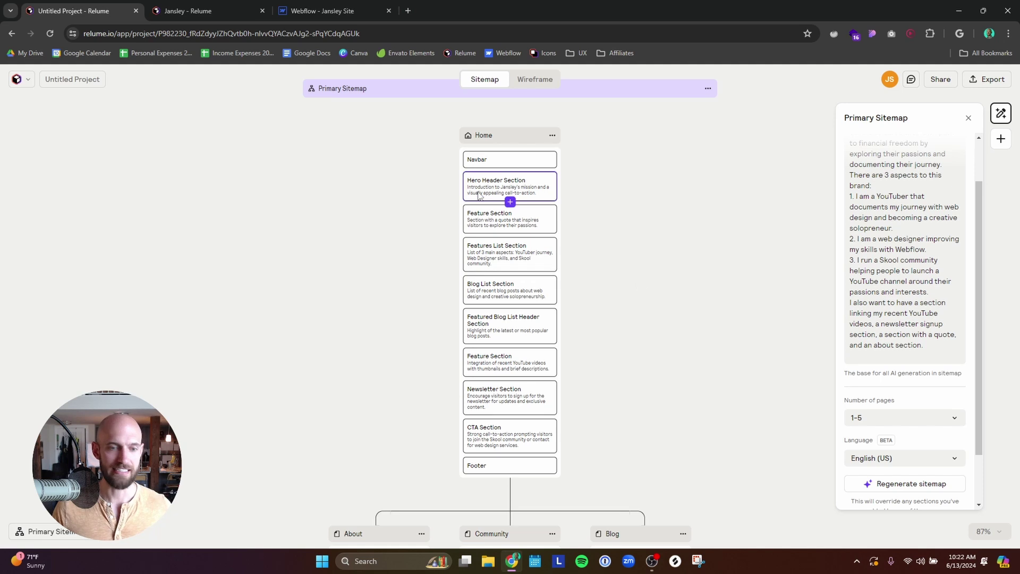
pyautogui.scroll(3, 487, 194)
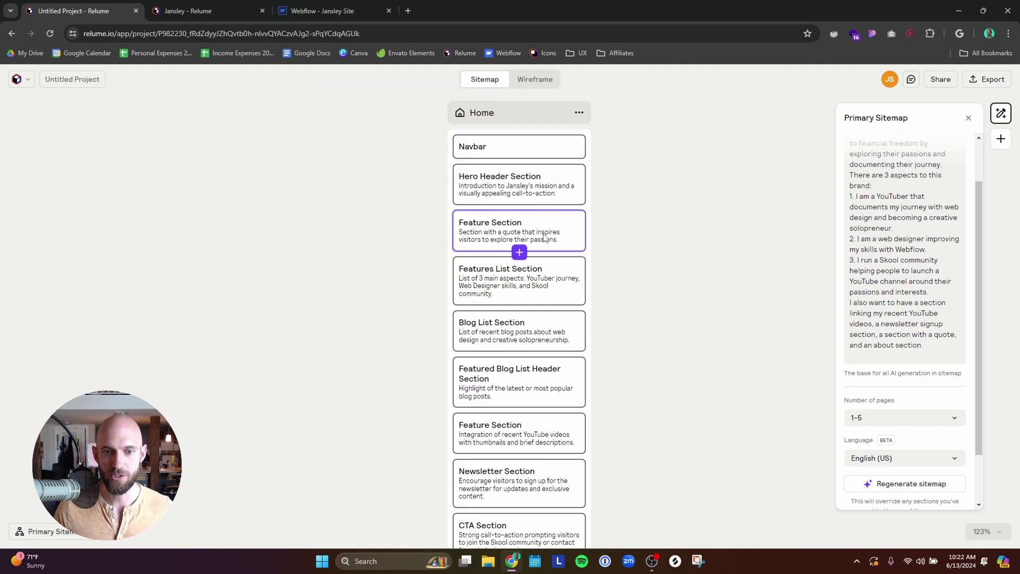
pyautogui.click(512, 243)
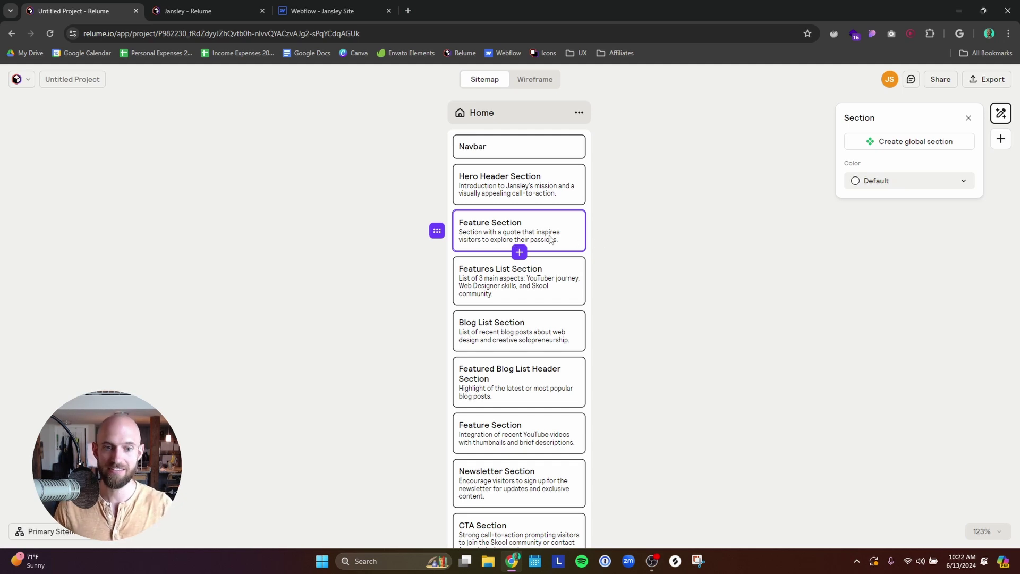
pyautogui.press('Delete')
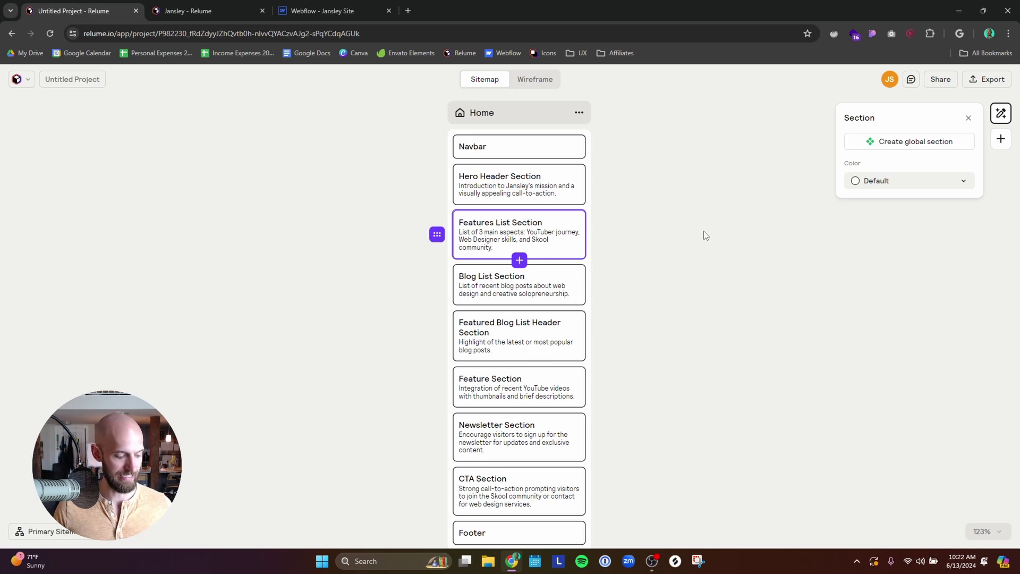
# - Add a second sitemap below the primary one and paste three copies of its empty Home page
pyautogui.scroll(-4, 640, 349)
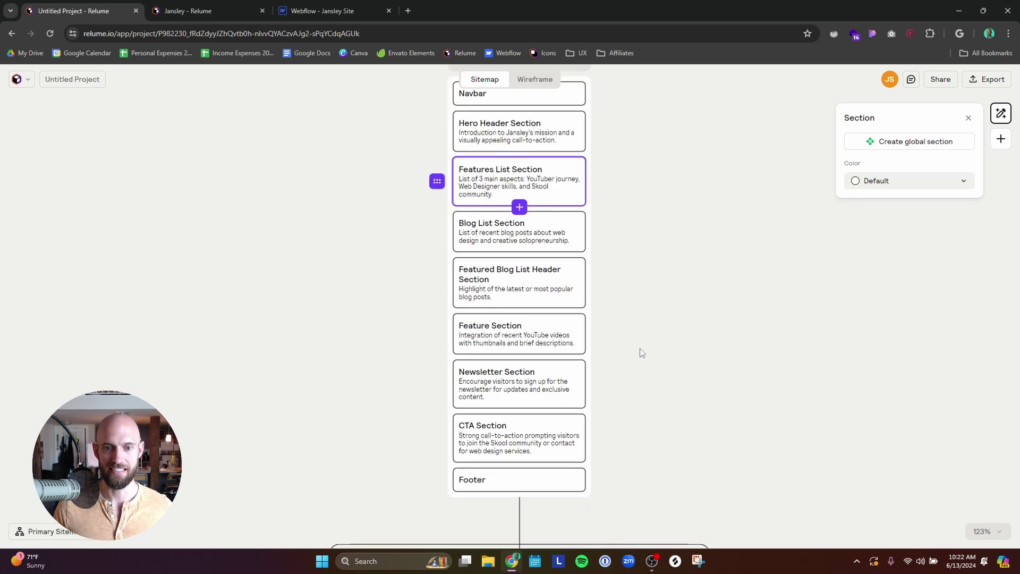
pyautogui.scroll(-6, 640, 348)
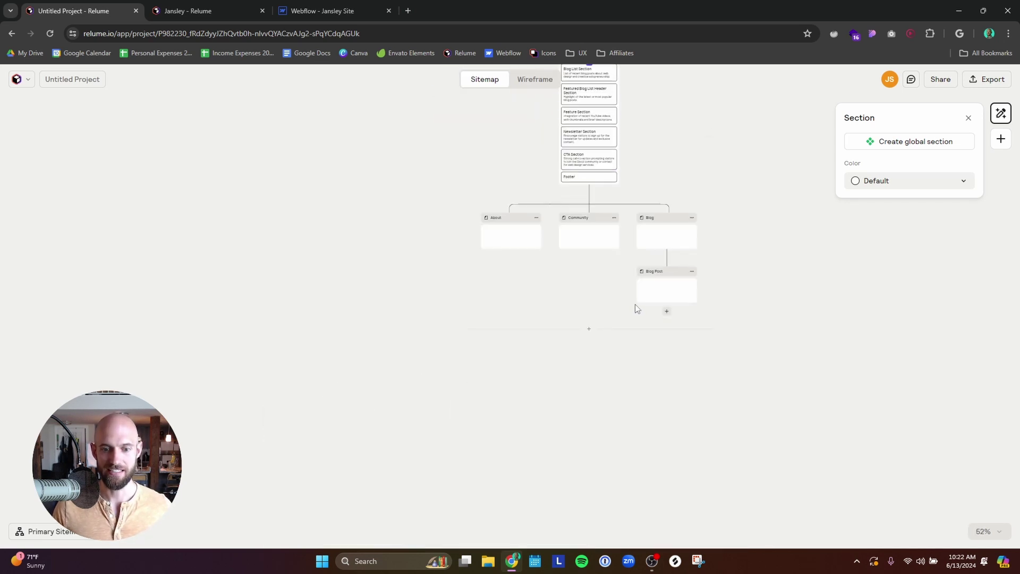
pyautogui.click(589, 280)
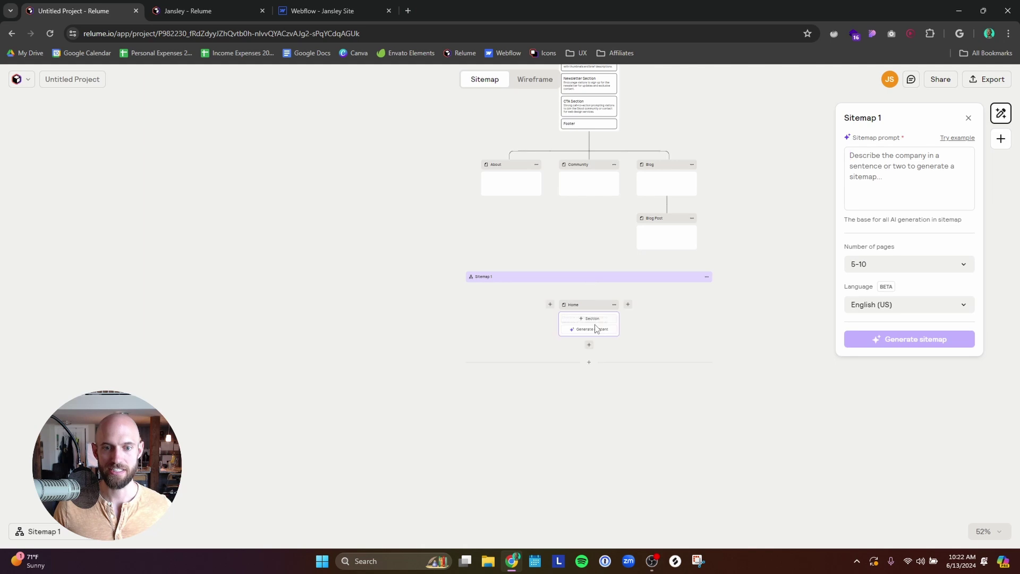
pyautogui.click(592, 308)
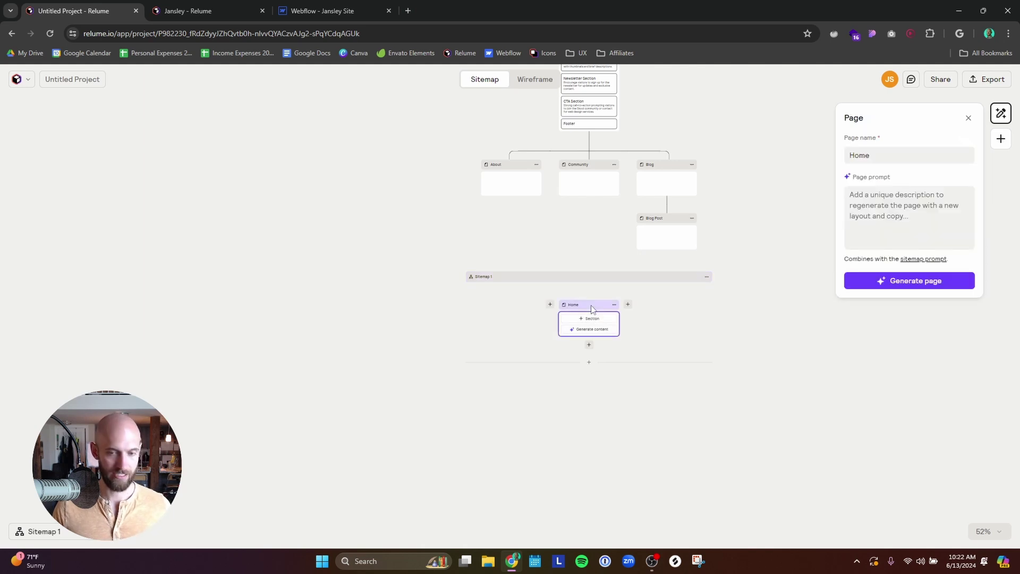
pyautogui.hotkey('ctrl', 'c')
pyautogui.hotkey('ctrl', 'v')
pyautogui.hotkey('ctrl', 'v')
pyautogui.hotkey('ctrl', 'v')
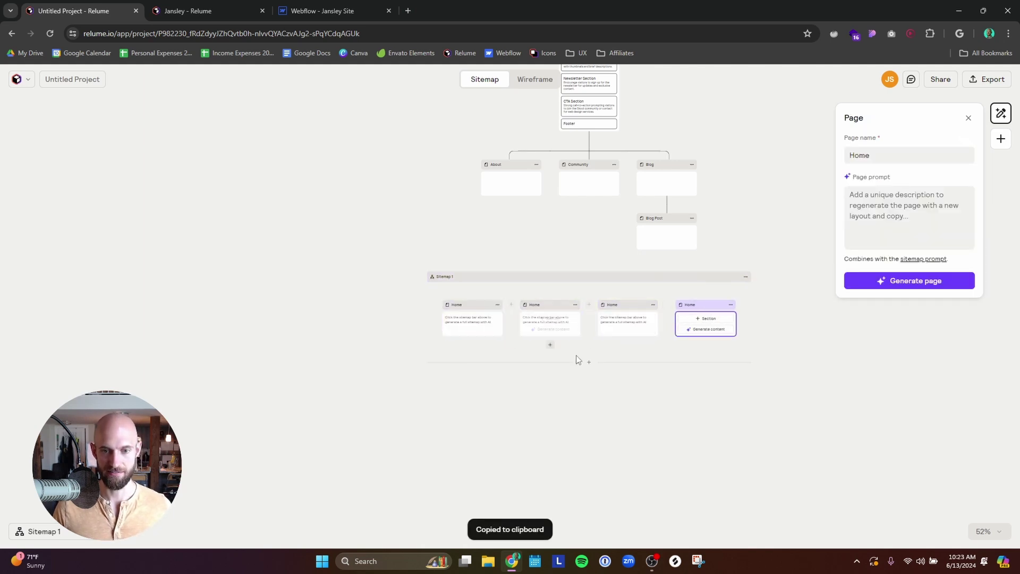
# - Generate AI content for each of the four Home pages in the second sitemap
pyautogui.scroll(5, 576, 360)
pyautogui.click(412, 314)
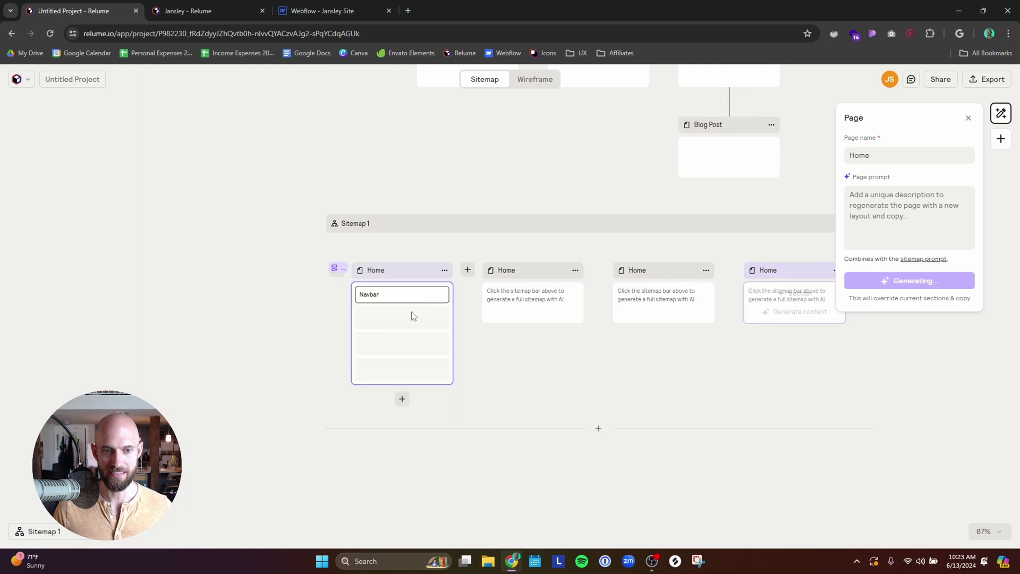
pyautogui.click(522, 314)
pyautogui.click(682, 315)
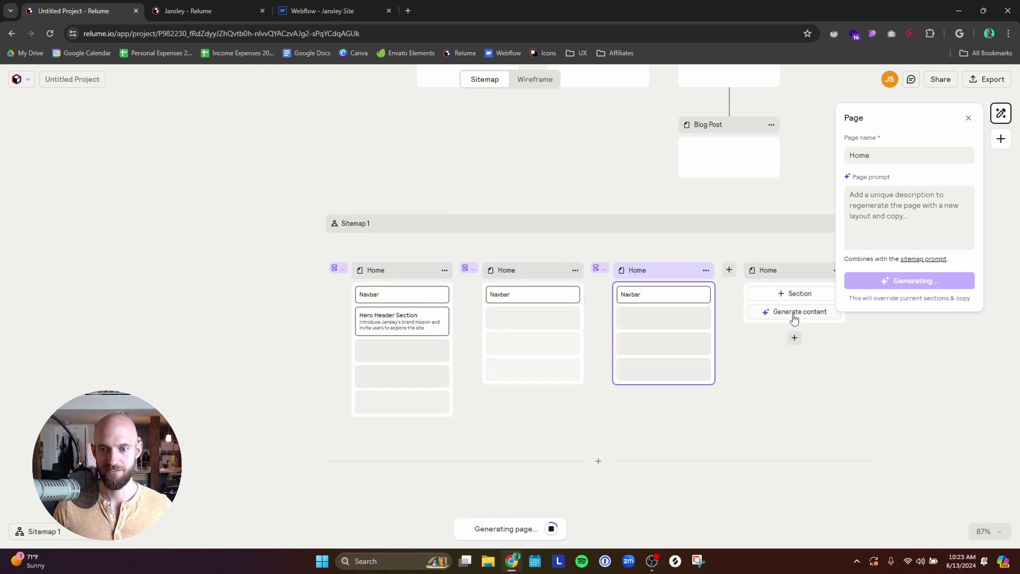
pyautogui.click(794, 313)
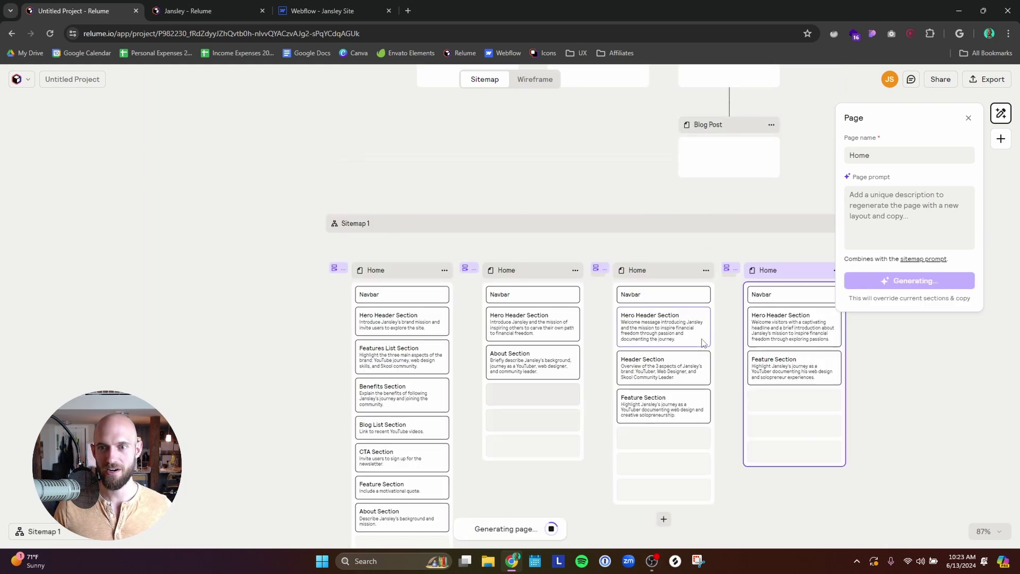
pyautogui.scroll(-2, 707, 351)
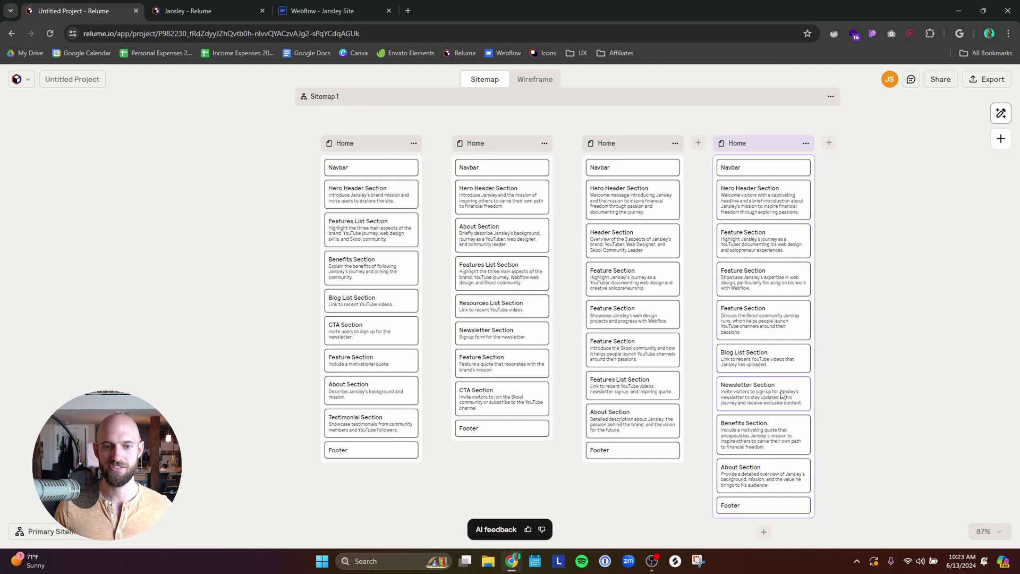
# - Move the Skool community Feature Section from the fourth Home page into the third one, above its web design projects section
pyautogui.scroll(2, 695, 346)
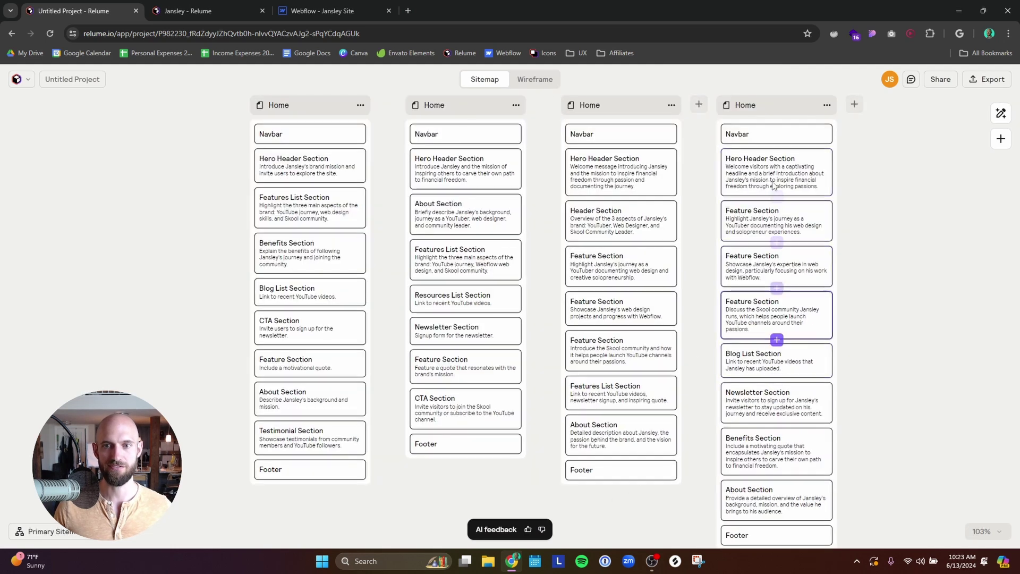
pyautogui.click(804, 321)
pyautogui.moveTo(803, 322); pyautogui.dragTo(622, 316)
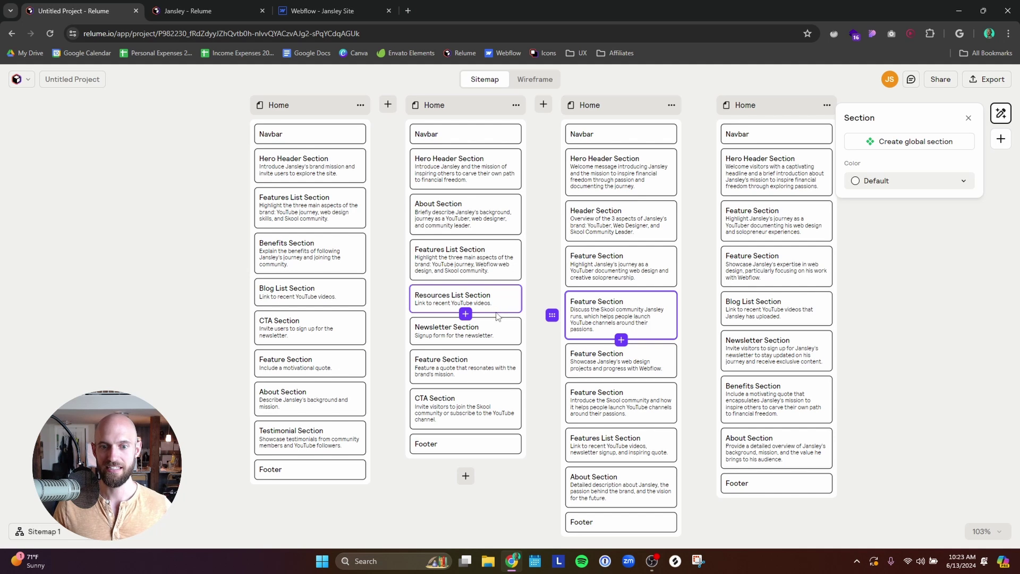
# - Find the Contact section by searching "conta" and insert it after the Resources List Section on the second Home page
pyautogui.click(465, 314)
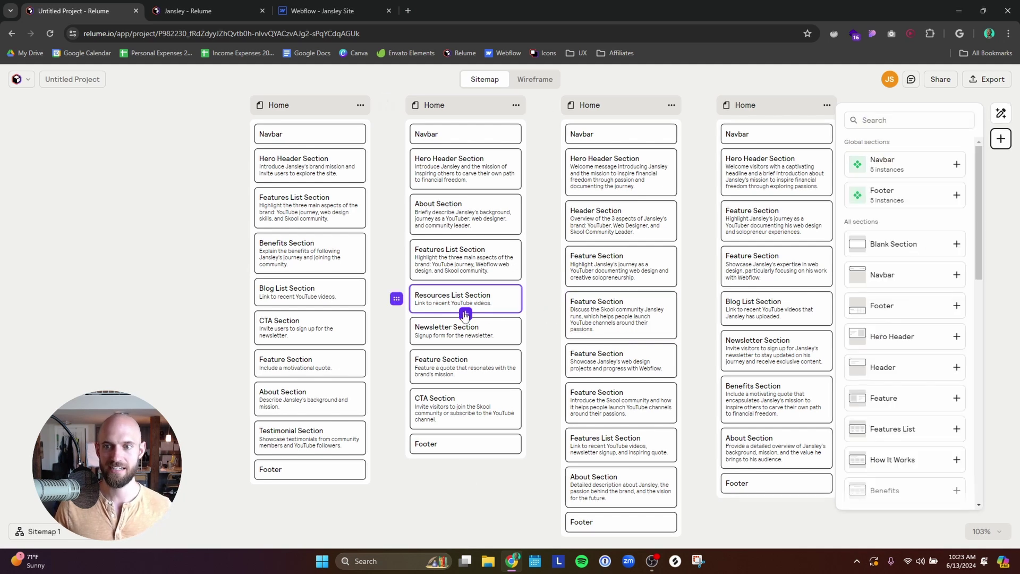
pyautogui.click(864, 122)
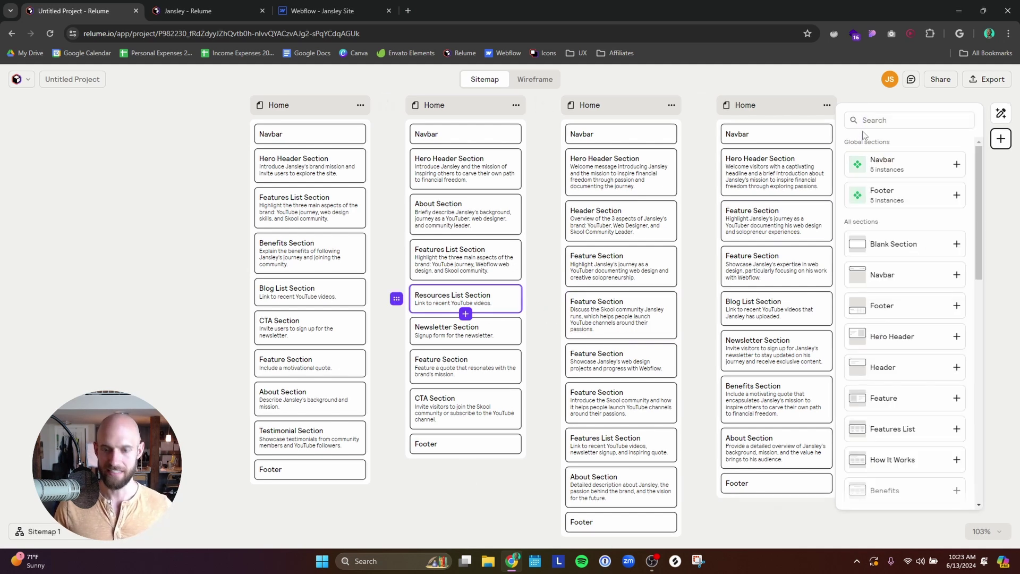
pyautogui.write('conta')
pyautogui.click(882, 211)
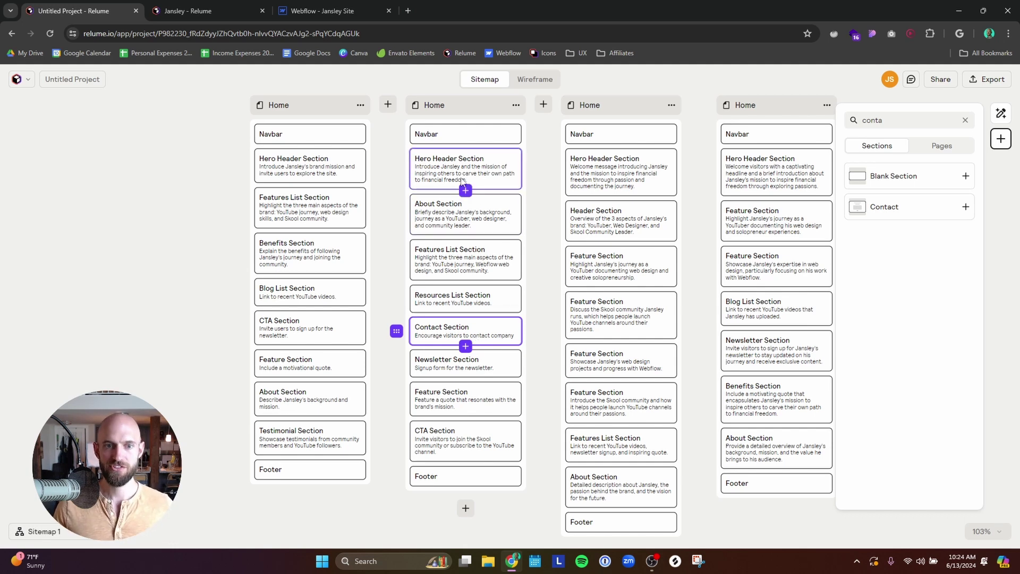
# - Compare the section order and descriptions of the primary sitemap's Home page with the alternative Home pages in the second sitemap
pyautogui.scroll(5, 478, 229)
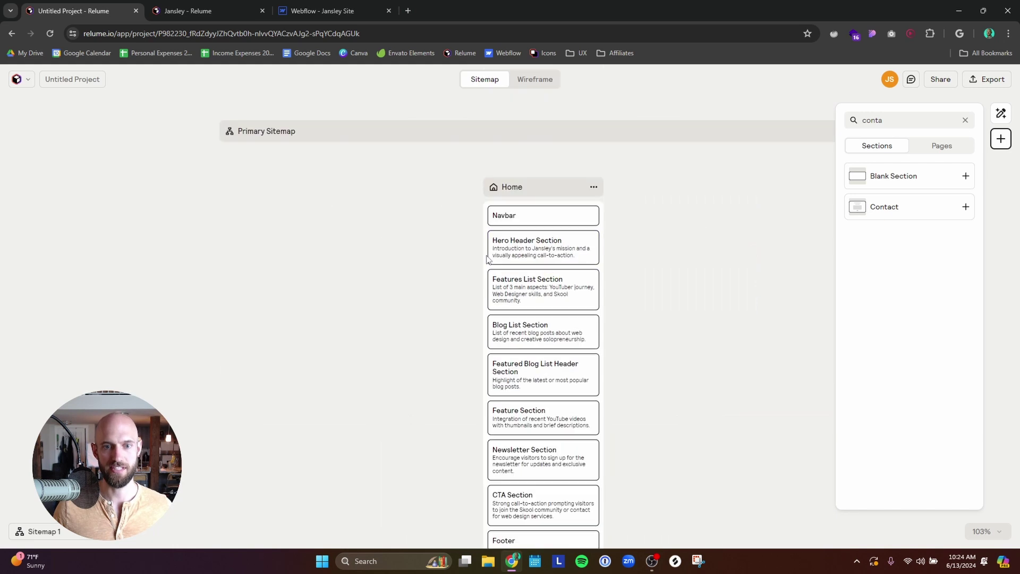
pyautogui.scroll(5, 487, 259)
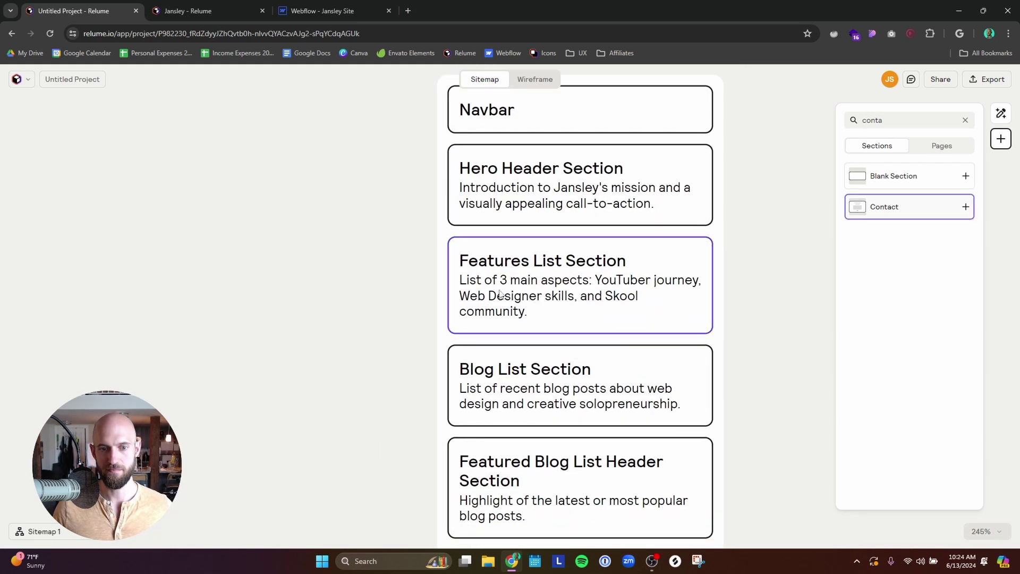
pyautogui.scroll(-10, 500, 294)
pyautogui.scroll(3, 539, 356)
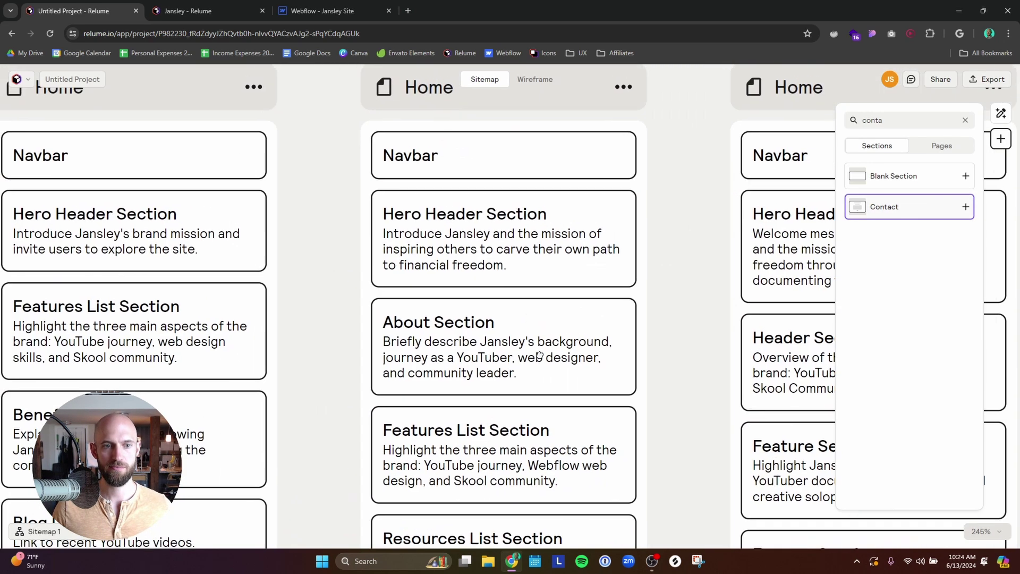
pyautogui.scroll(-3, 539, 356)
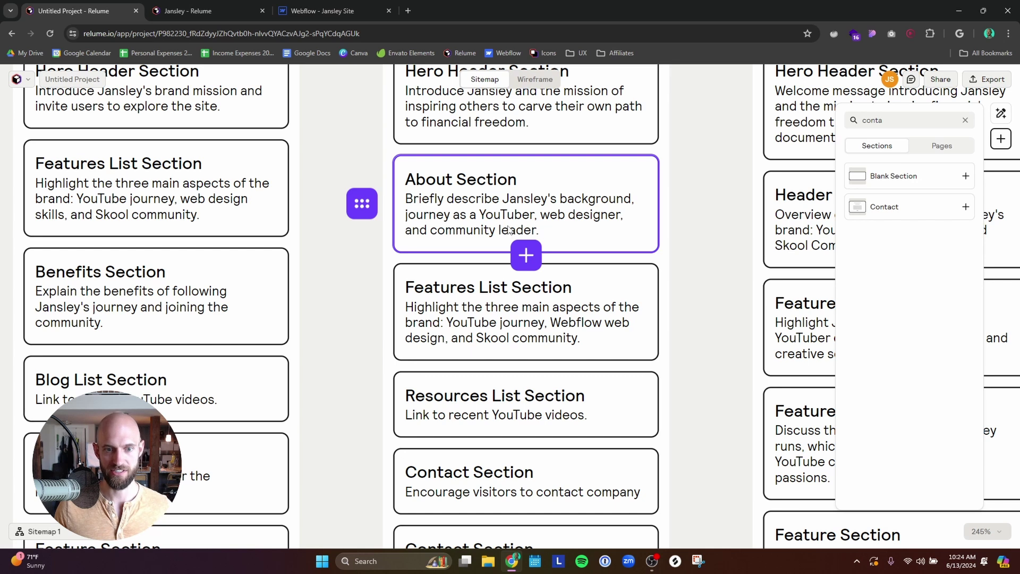
pyautogui.scroll(-5, 508, 229)
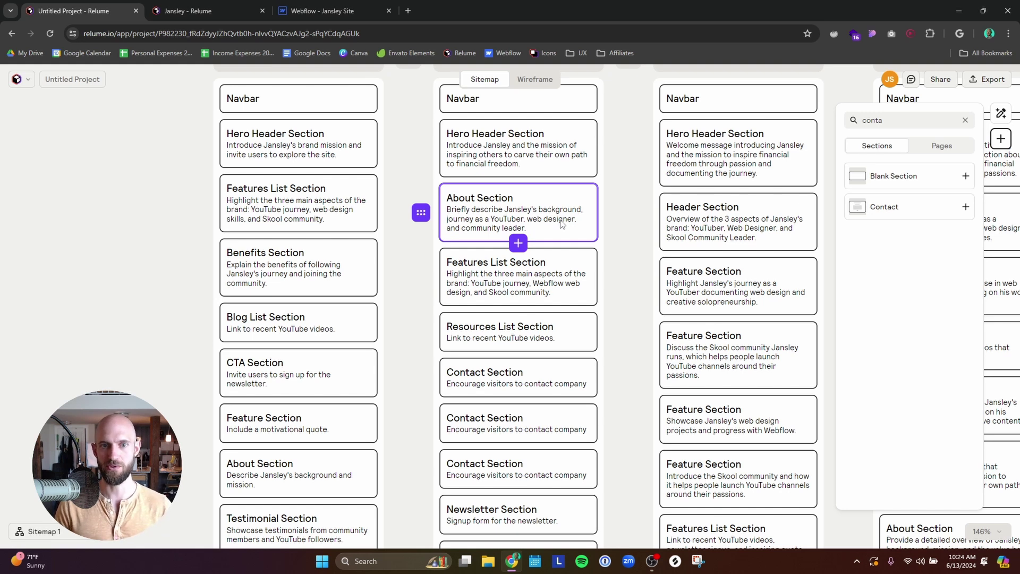
pyautogui.scroll(-5, 562, 224)
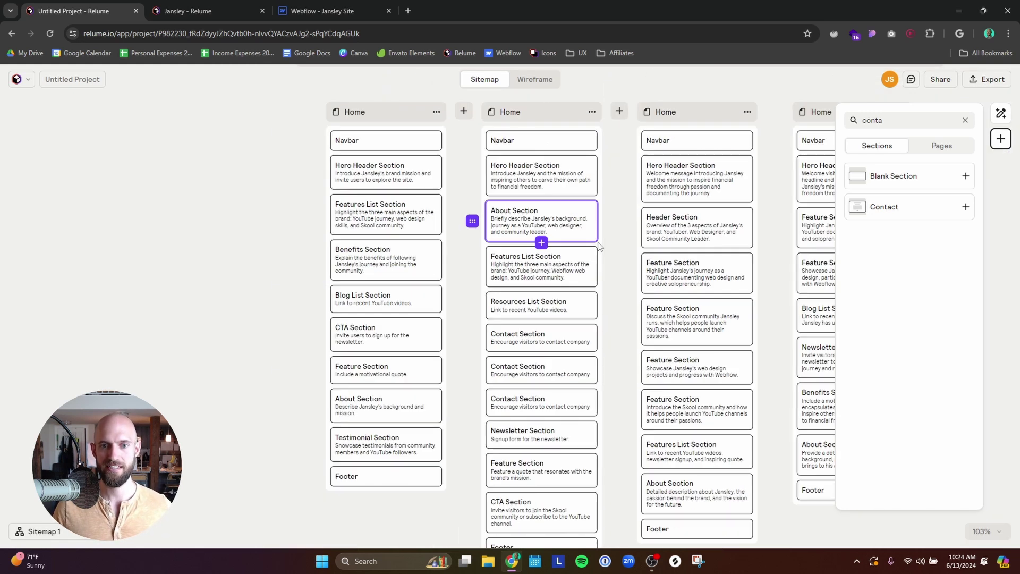
pyautogui.click(394, 170)
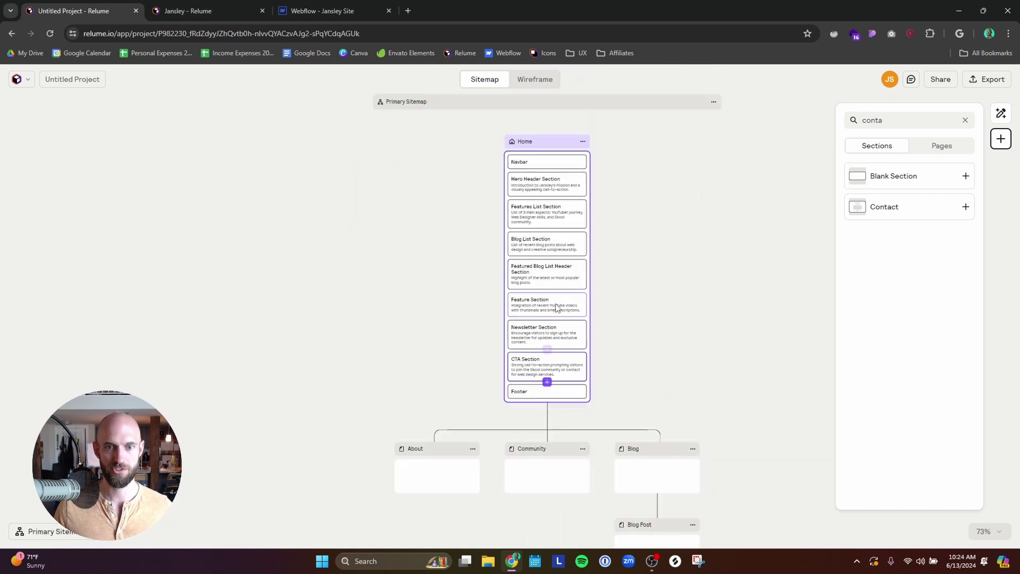
pyautogui.scroll(5, 547, 329)
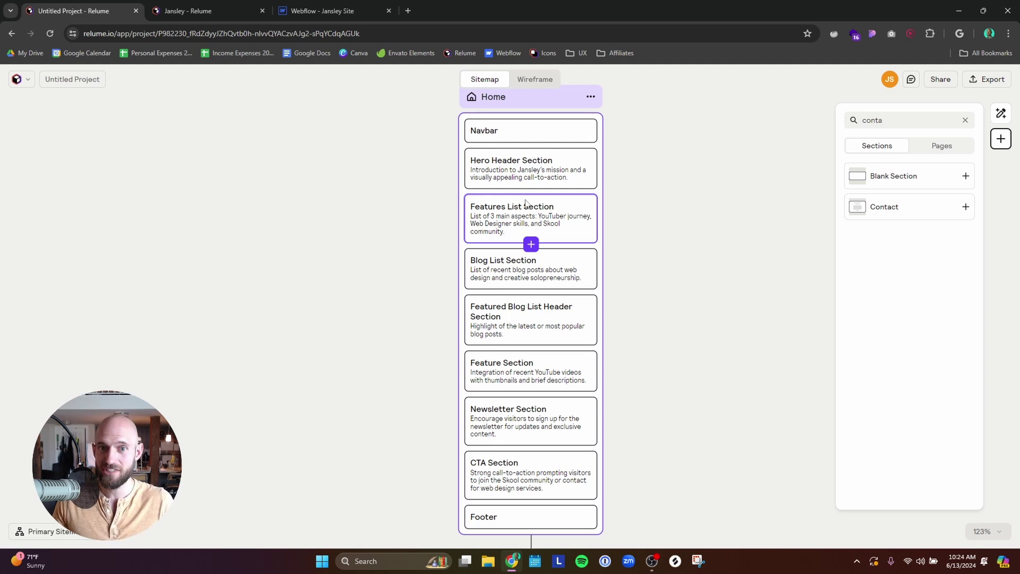
# - Switch the project to its wireframe and inspect the hero header of the Home page at 100%
pyautogui.click(539, 79)
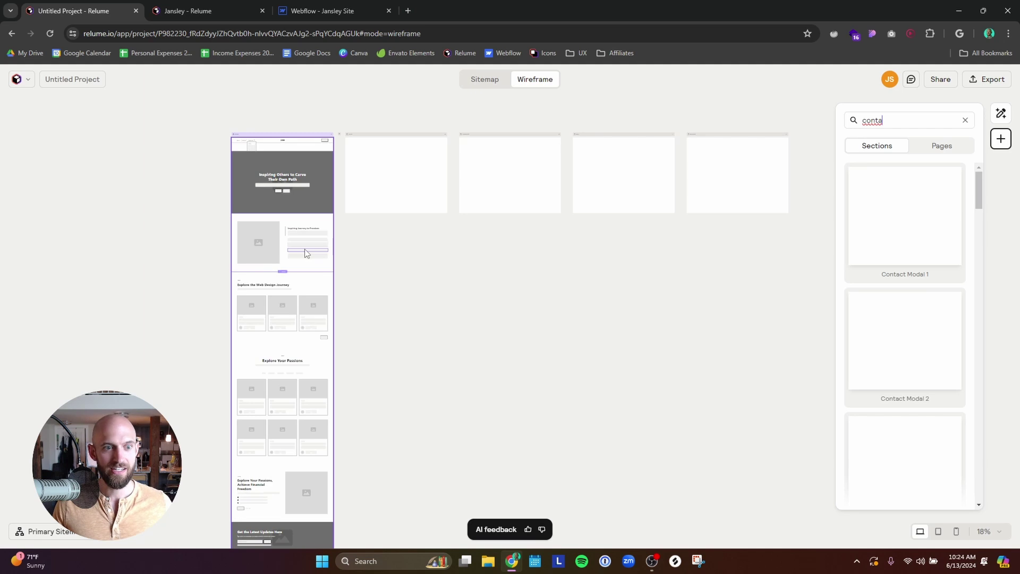
pyautogui.click(351, 256)
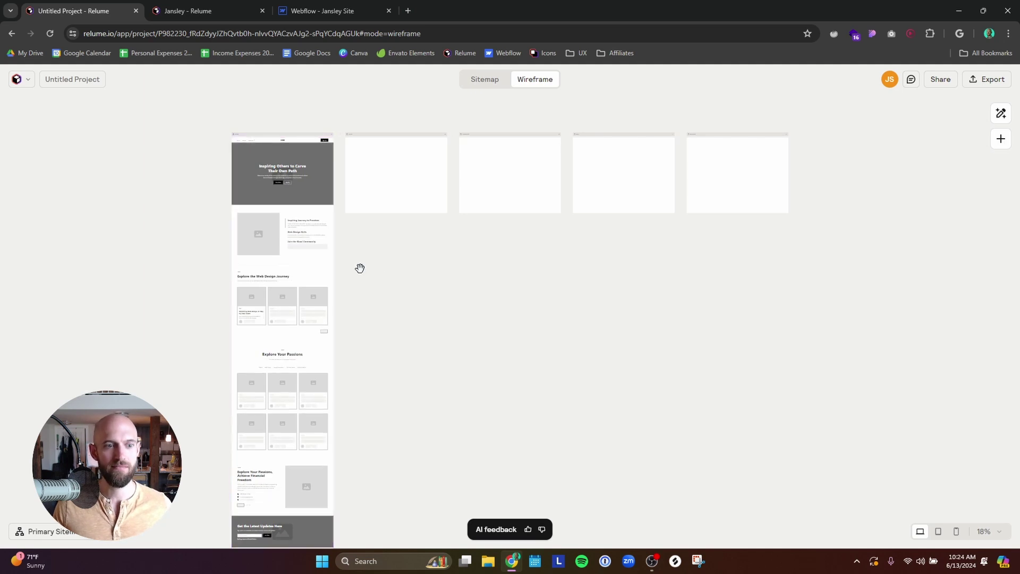
pyautogui.moveTo(359, 268); pyautogui.dragTo(555, 274)
pyautogui.scroll(3, 478, 264)
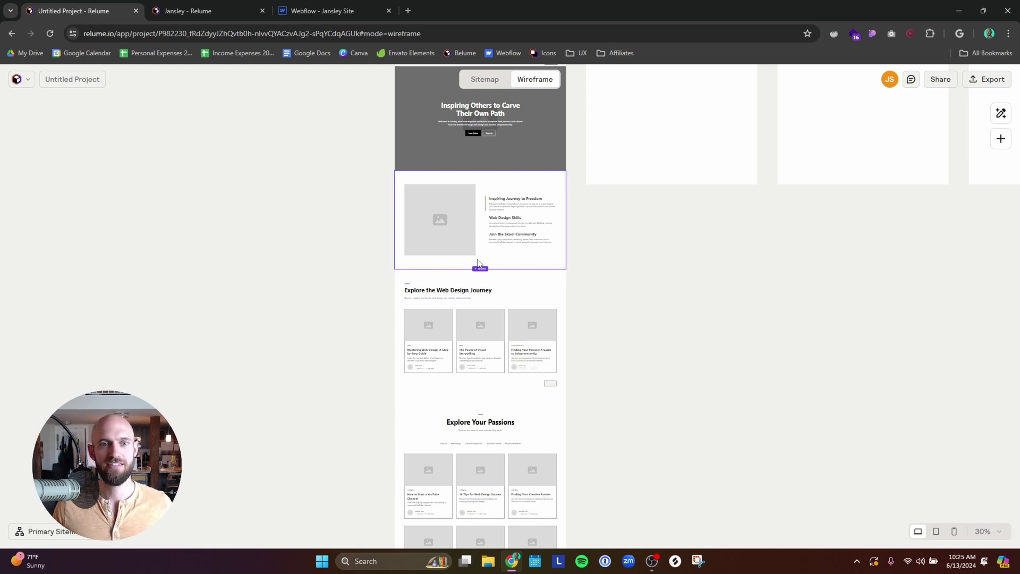
pyautogui.scroll(3, 478, 262)
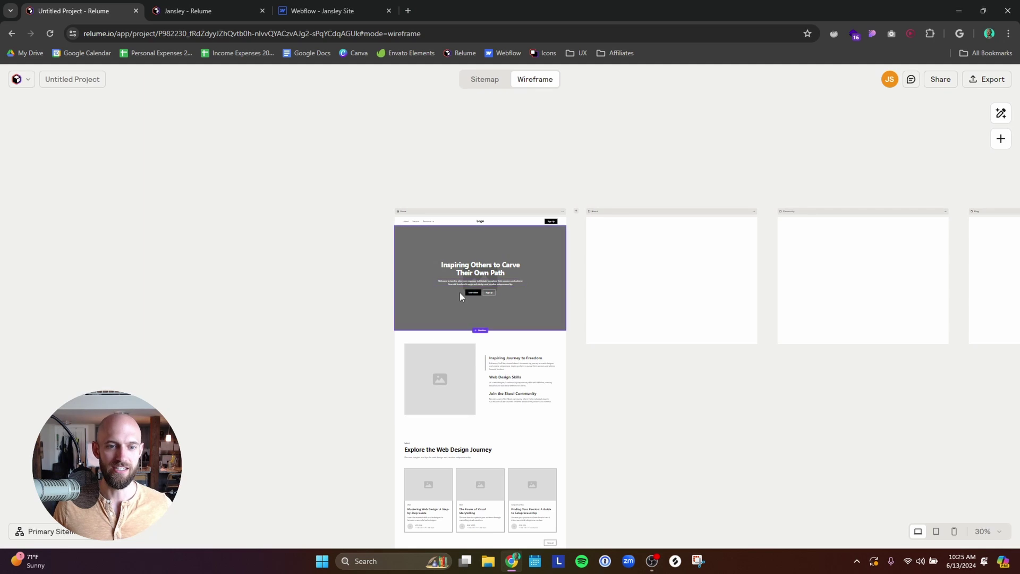
pyautogui.scroll(3, 461, 292)
pyautogui.hotkey('shift', '0')
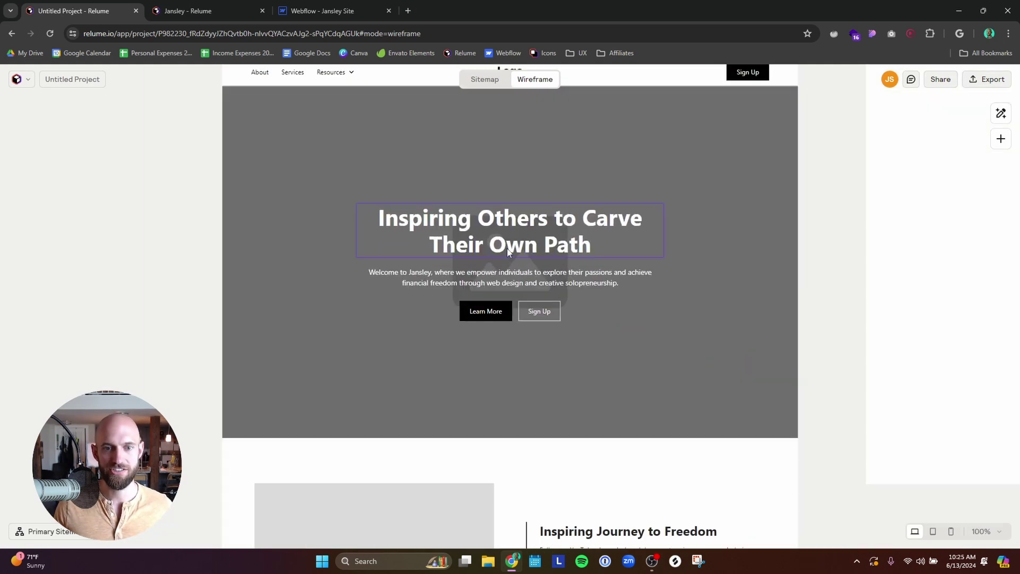
# - Review the Home page wireframe from the hero header down to the footer, checking each generated section's layout and copy
pyautogui.moveTo(551, 354); pyautogui.dragTo(608, 113)
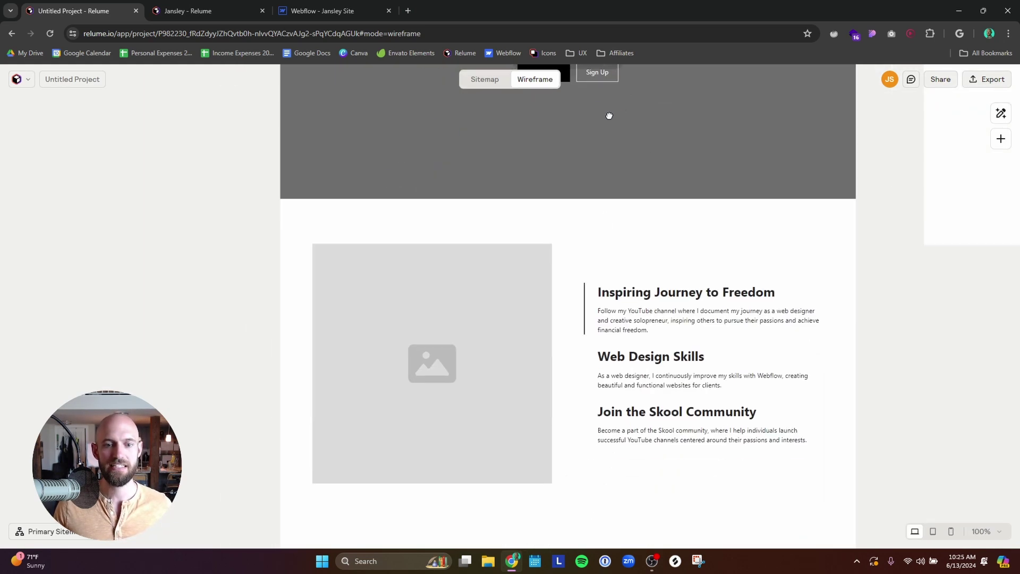
pyautogui.keyDown('ctrl'); pyautogui.scroll(-4, 608, 159); pyautogui.keyUp('ctrl')
pyautogui.scroll(-4, 607, 341)
pyautogui.scroll(-6, 606, 305)
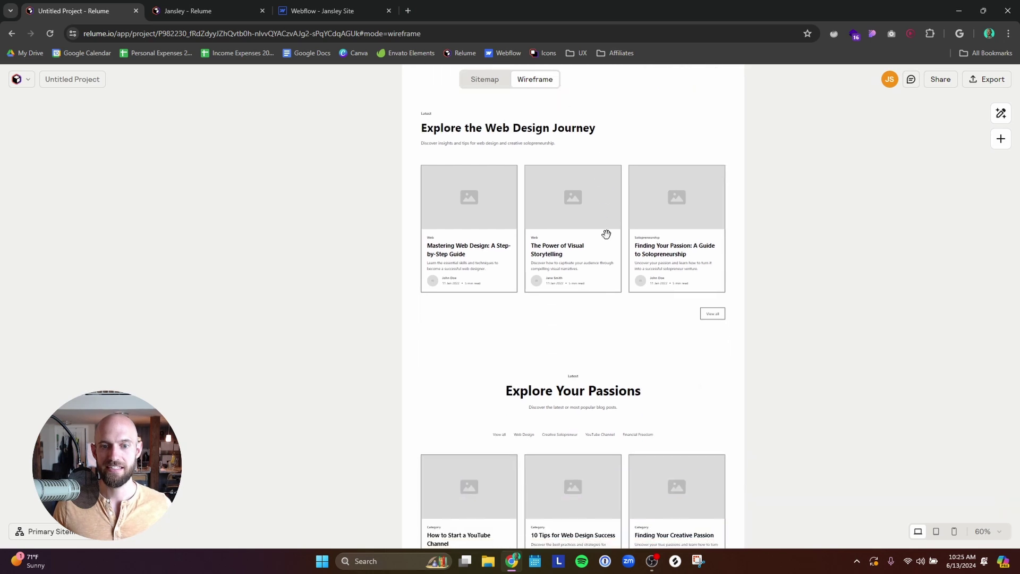
pyautogui.scroll(-2, 561, 249)
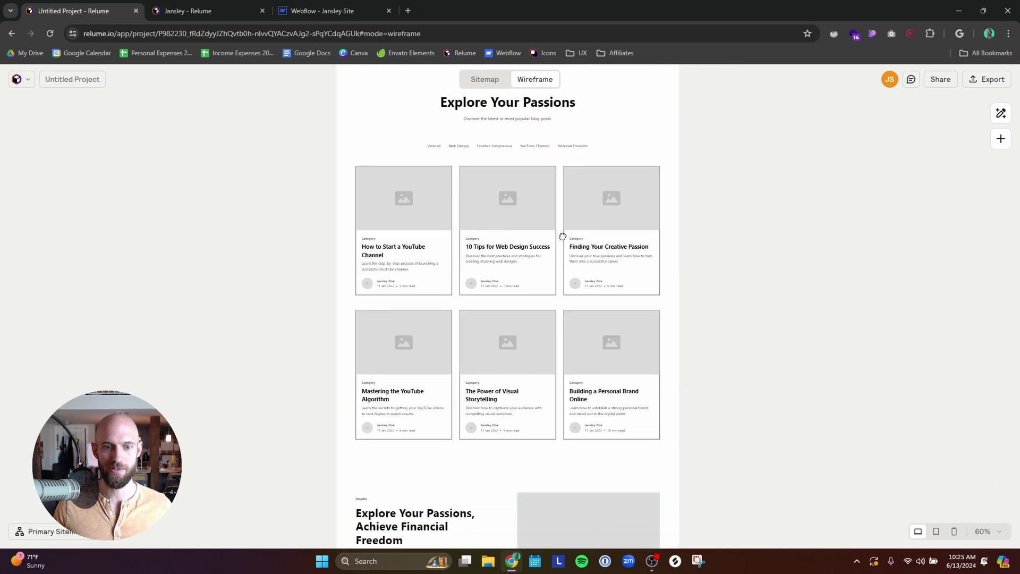
pyautogui.scroll(-6, 572, 319)
pyautogui.scroll(-4, 559, 245)
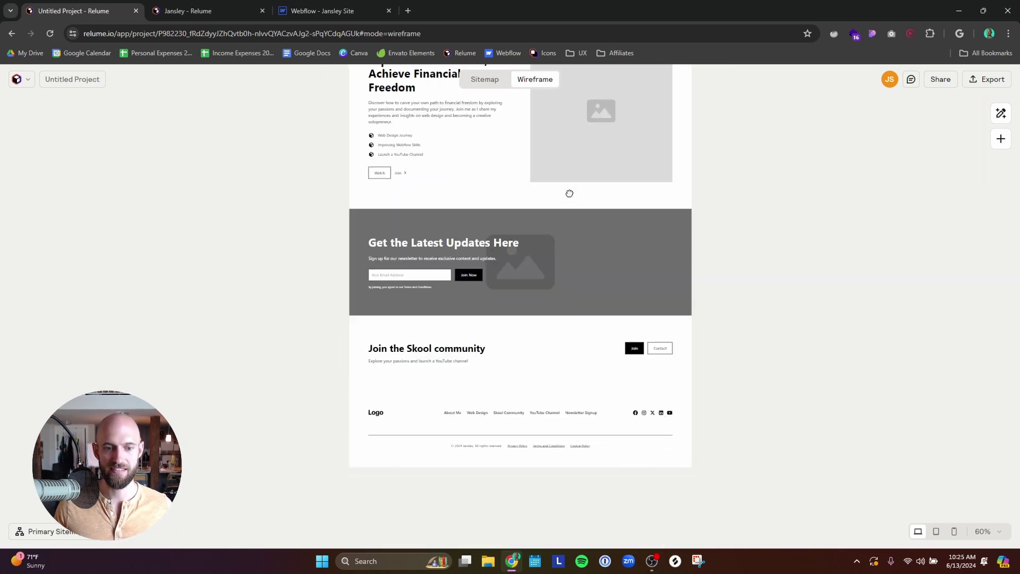
pyautogui.scroll(2, 549, 255)
pyautogui.scroll(-3, 579, 175)
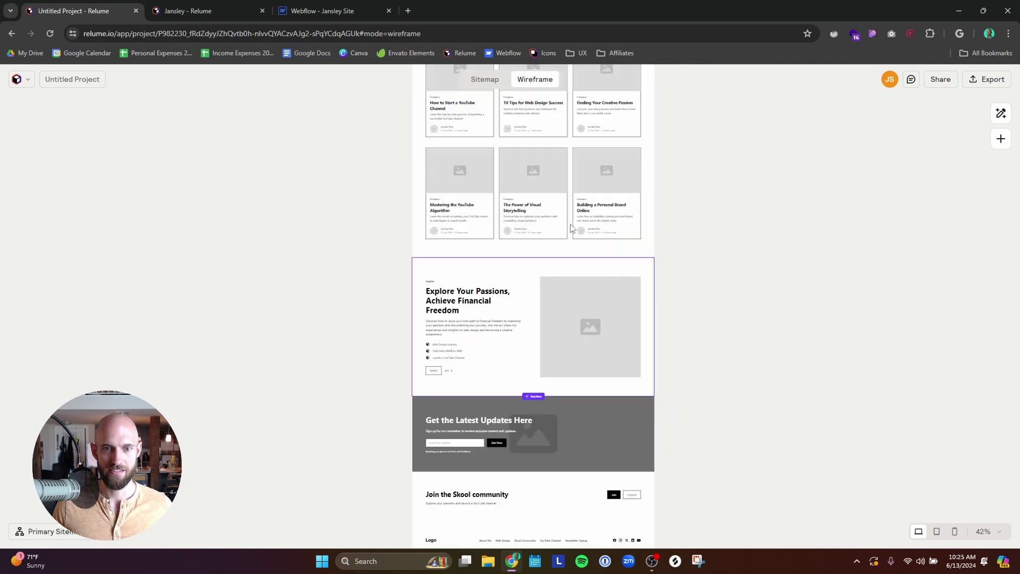
pyautogui.scroll(10, 569, 227)
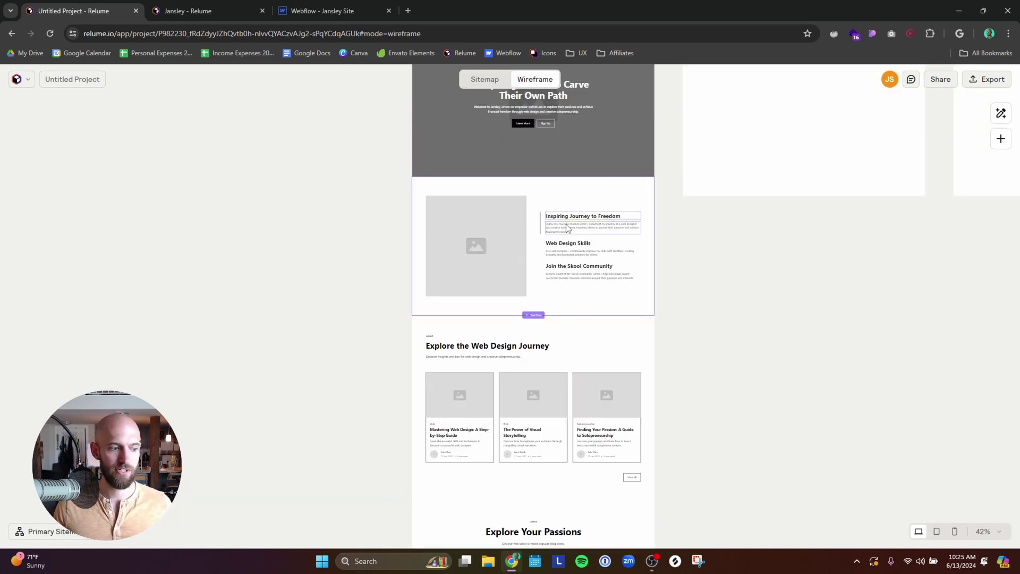
pyautogui.scroll(2, 567, 229)
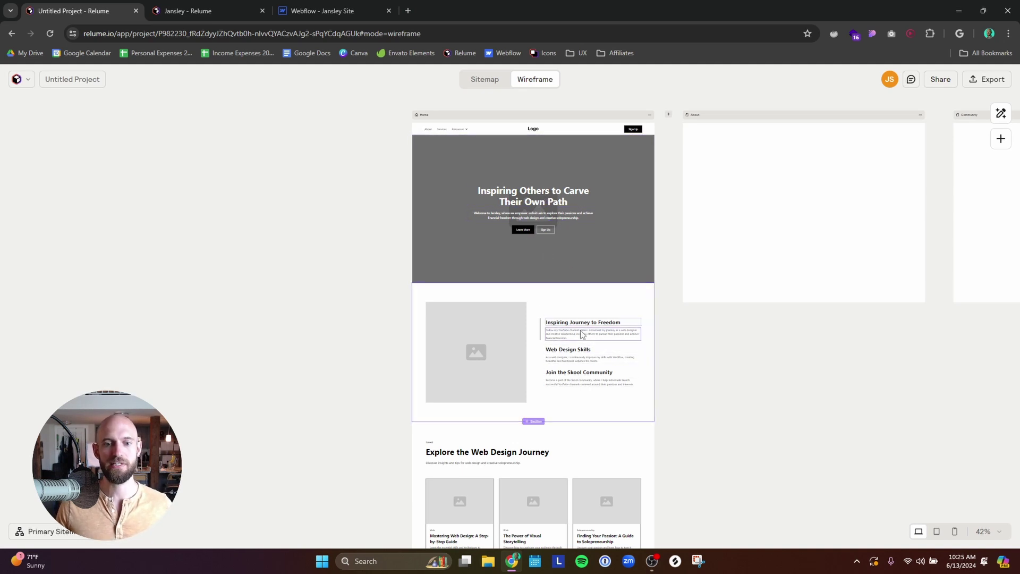
# - Try Header 1 for the Home page's hero section and replace it with the component showing a full-width image above the heading
pyautogui.click(580, 257)
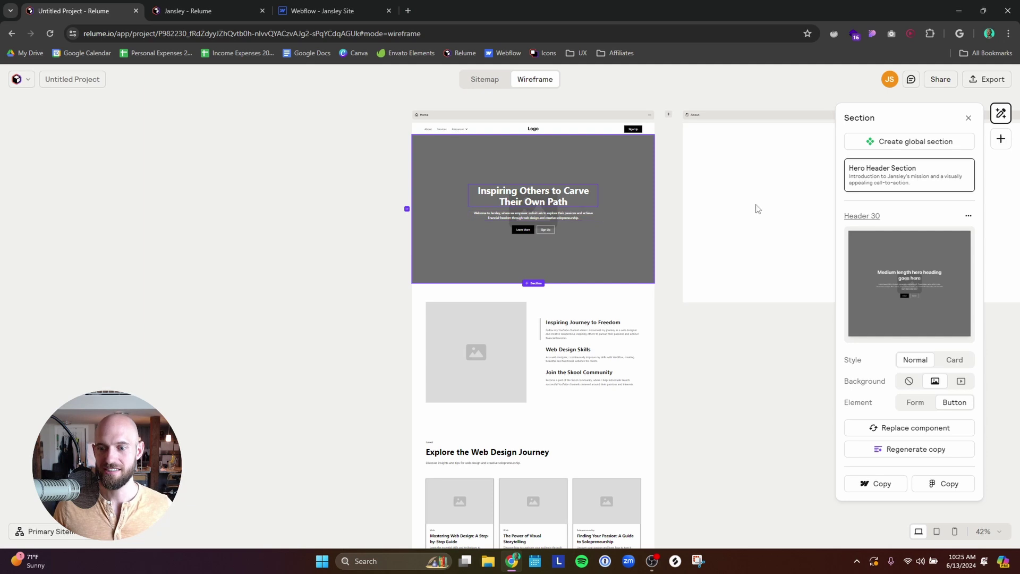
pyautogui.click(898, 428)
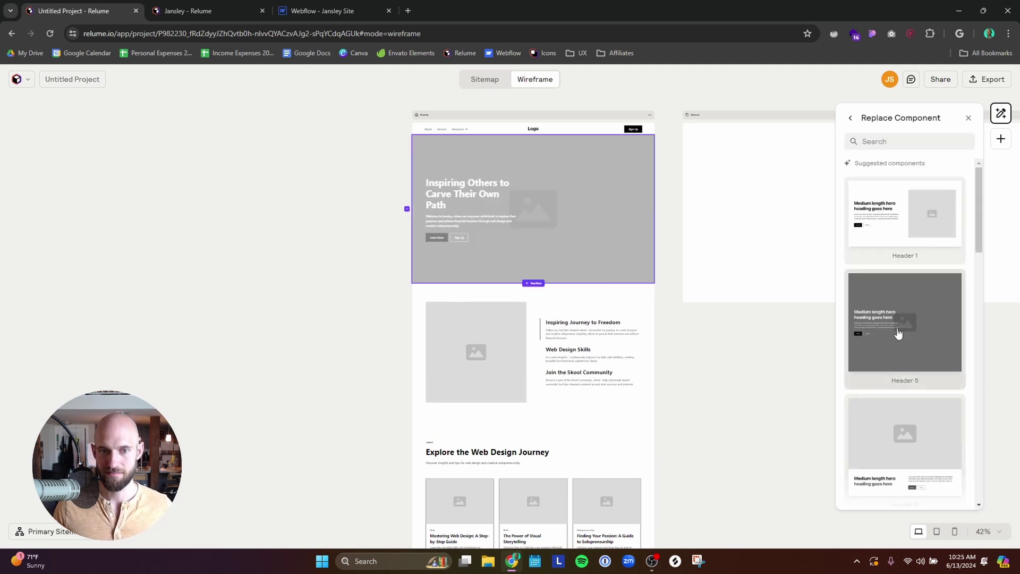
pyautogui.click(907, 249)
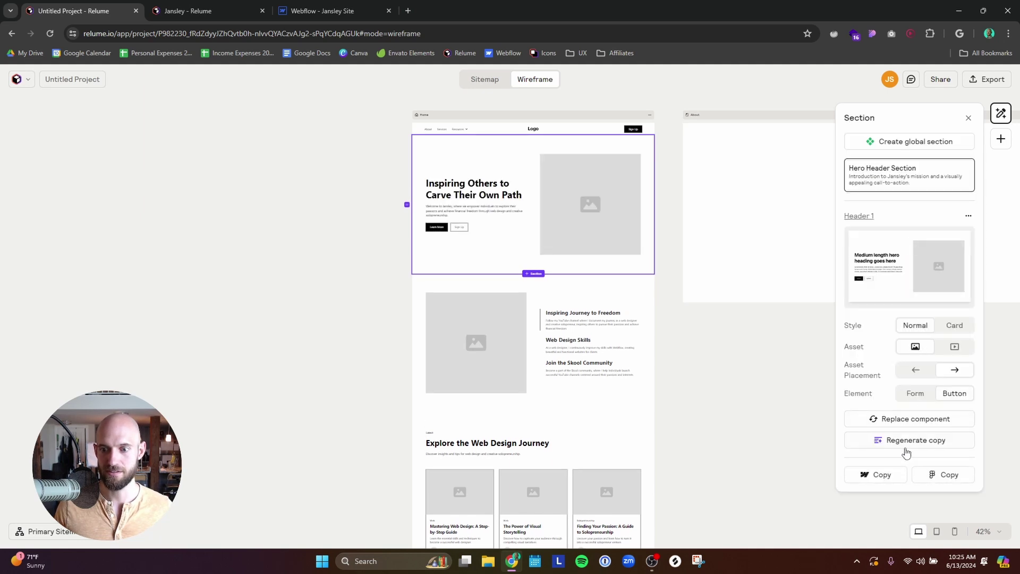
pyautogui.click(908, 421)
pyautogui.click(908, 447)
pyautogui.click(748, 450)
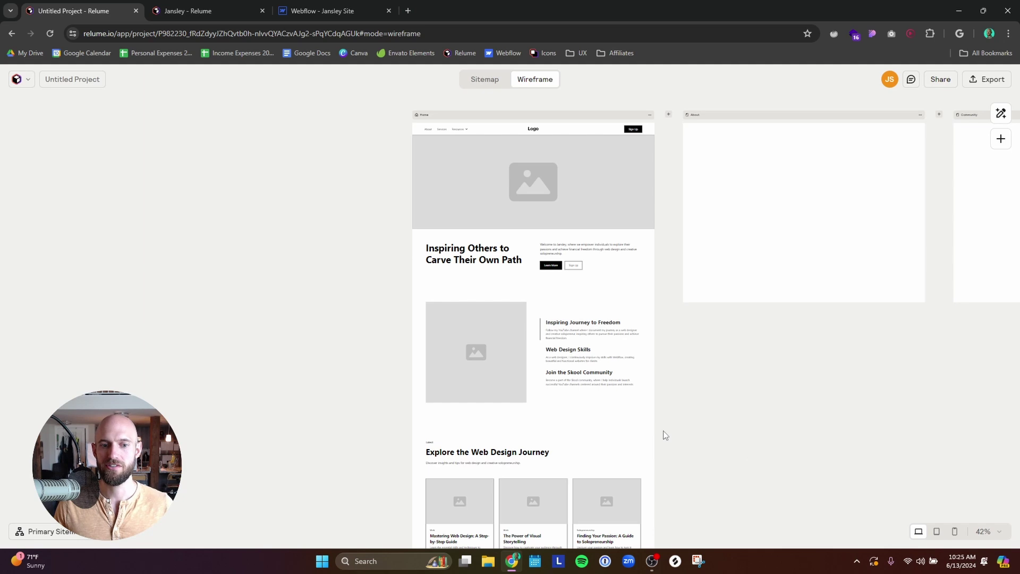
# - Set the Features List Section's asset placement to right and its shown tab to 1, after trying tab 2
pyautogui.click(579, 417)
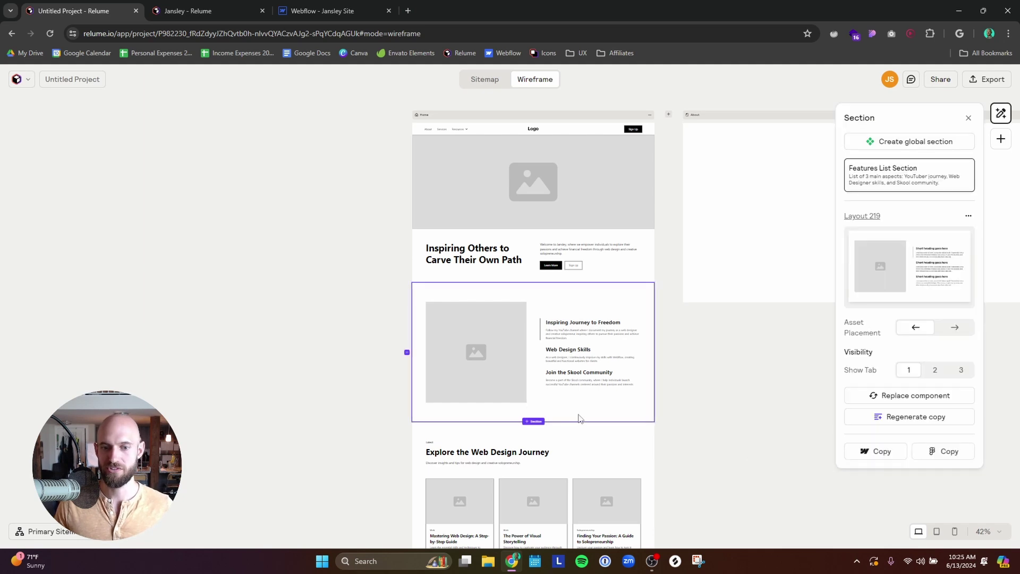
pyautogui.click(955, 328)
pyautogui.click(915, 328)
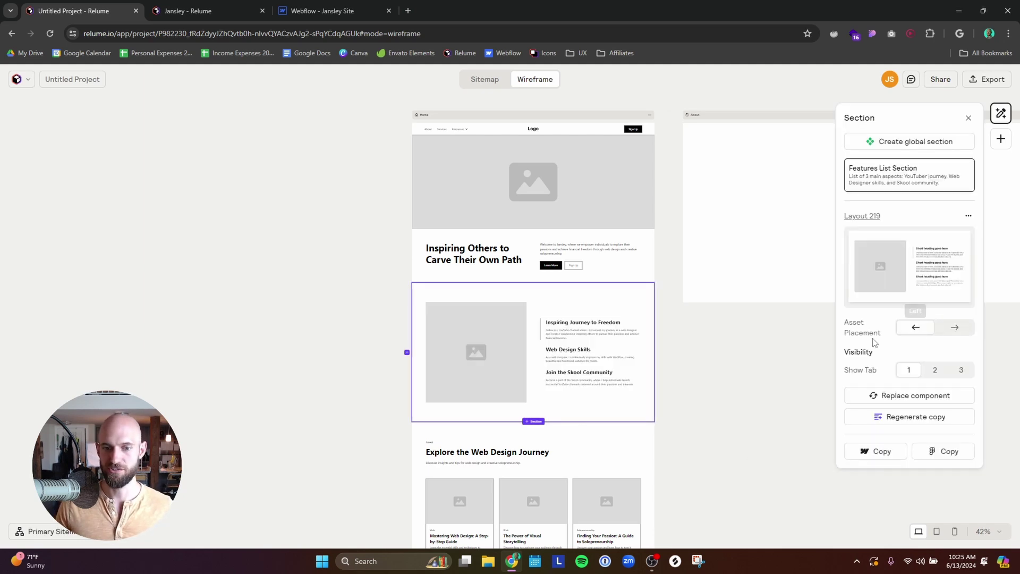
pyautogui.click(955, 328)
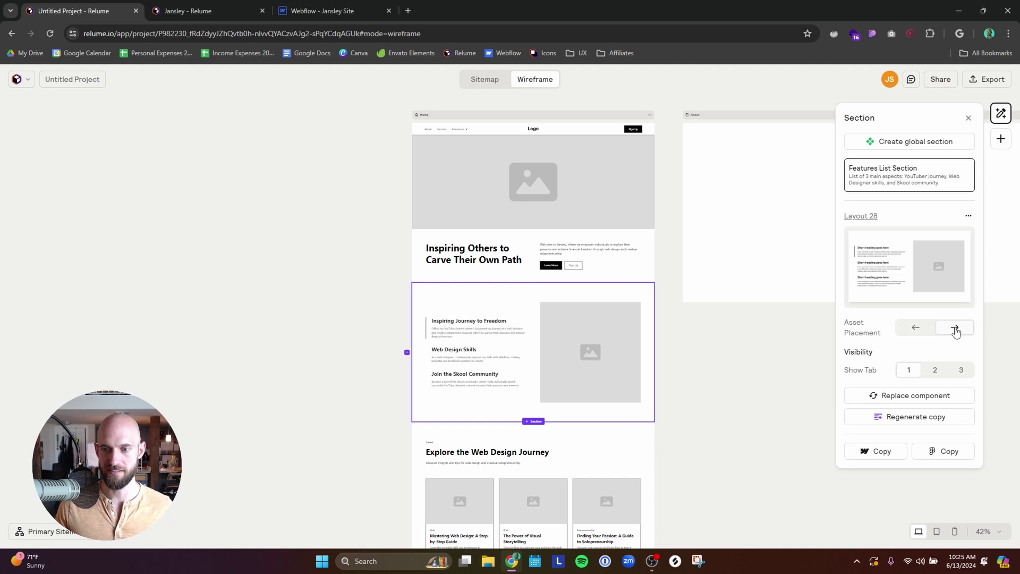
pyautogui.click(936, 372)
pyautogui.click(909, 369)
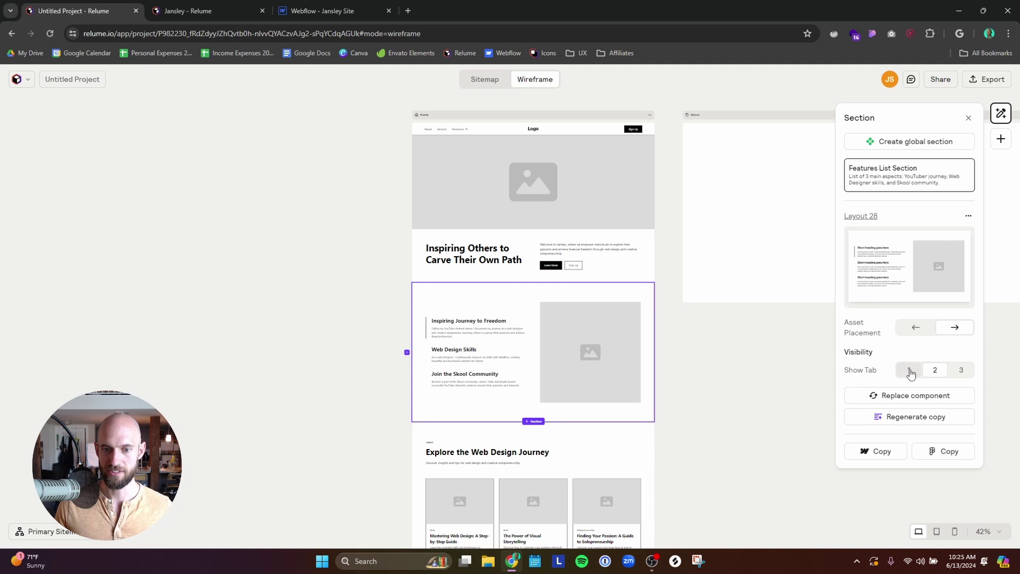
pyautogui.click(693, 394)
# - Select the Blog List Section to view its component options and review the Home page's updated section layouts
pyautogui.scroll(-2, 606, 378)
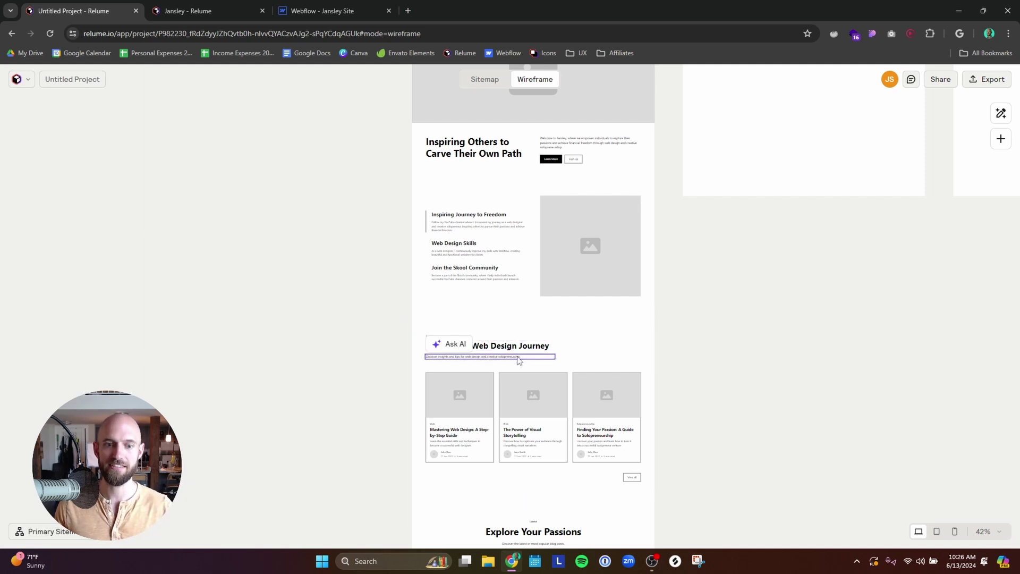
pyautogui.click(583, 361)
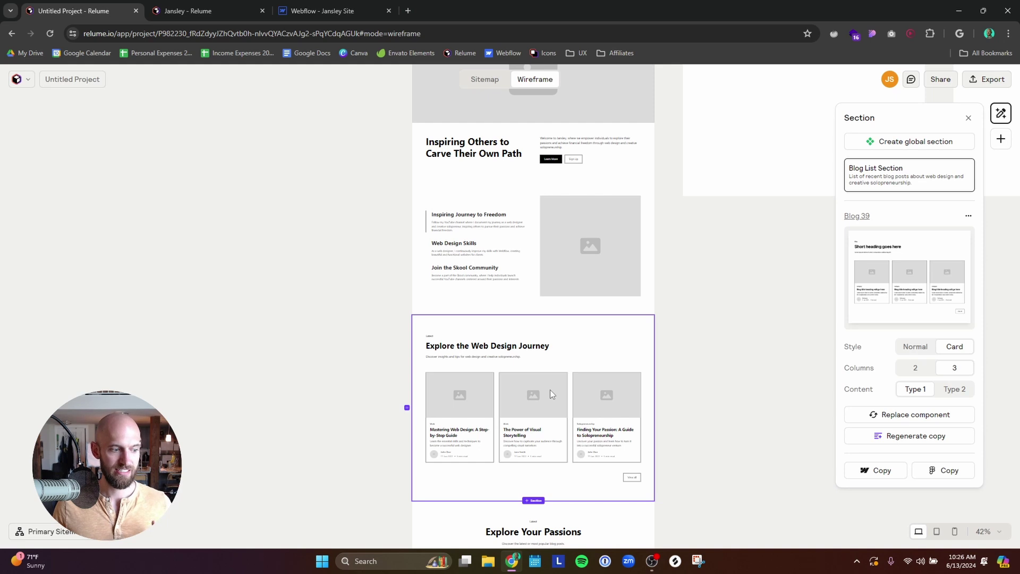
pyautogui.scroll(-4, 550, 390)
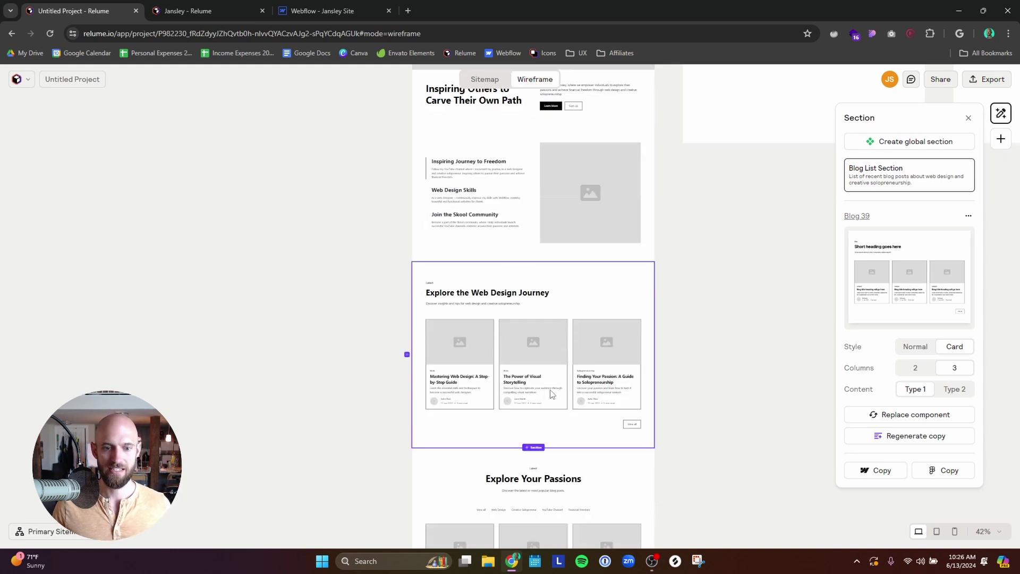
pyautogui.scroll(7, 550, 390)
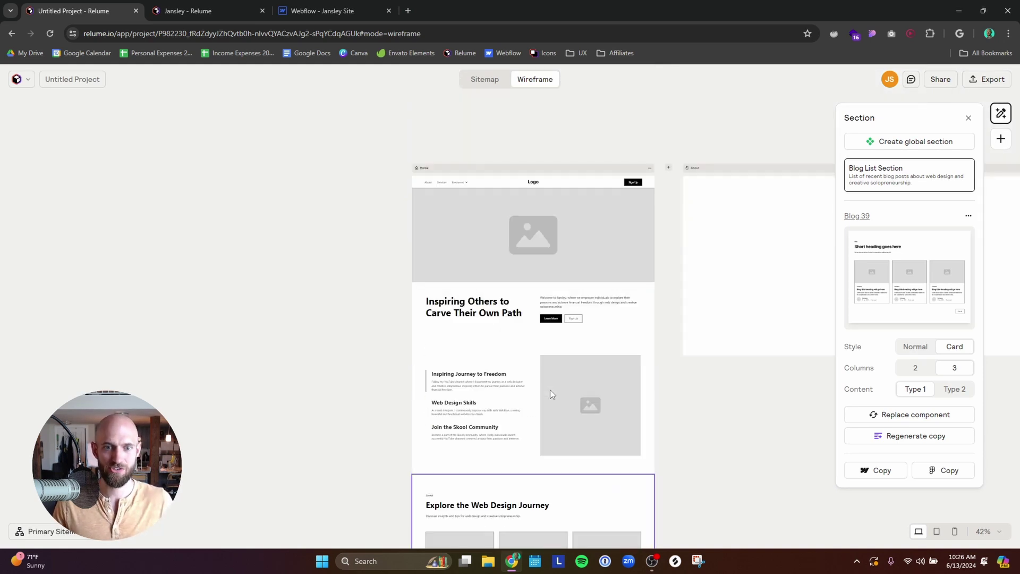
pyautogui.scroll(-4, 602, 297)
pyautogui.scroll(-3, 602, 296)
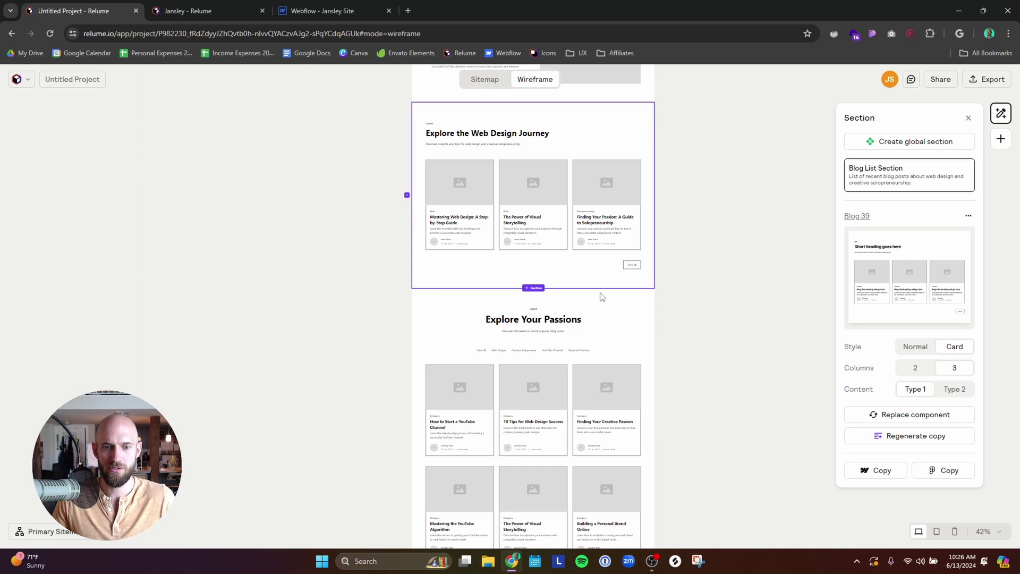
pyautogui.scroll(-3, 602, 297)
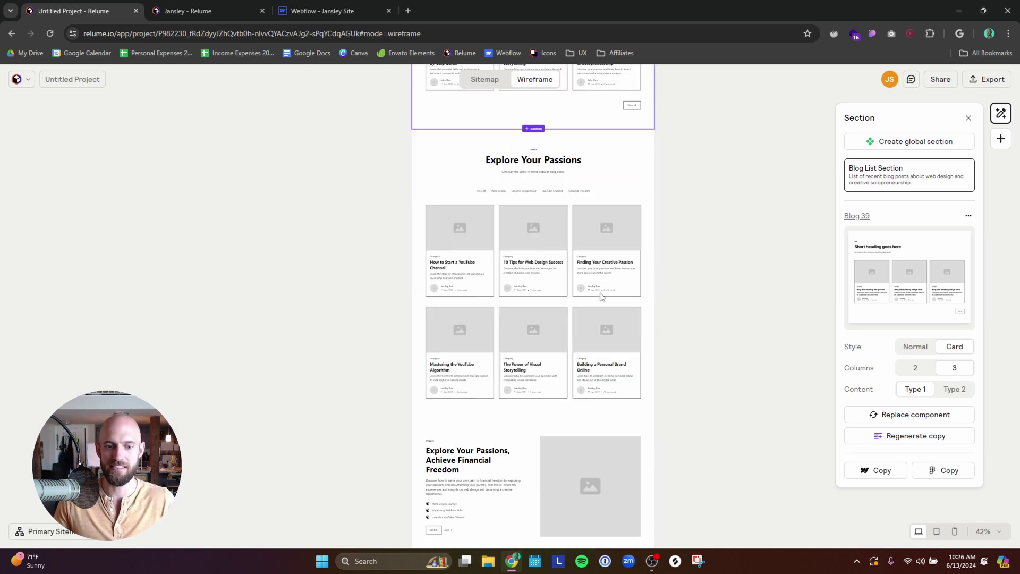
pyautogui.scroll(10, 602, 296)
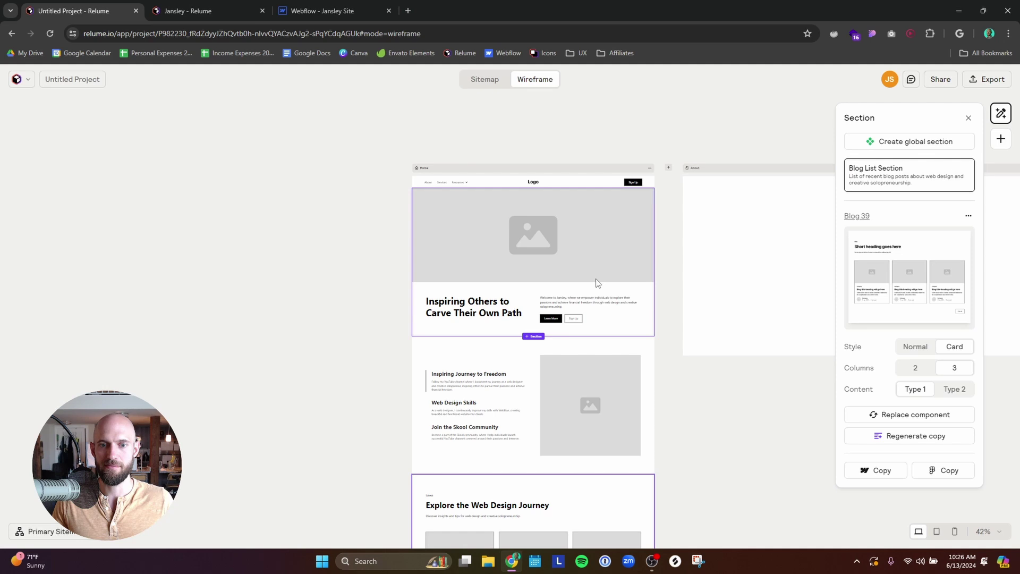
# - Copy the entire Home page wireframe and paste it into the empty Body of the test page in Webflow
pyautogui.click(548, 169)
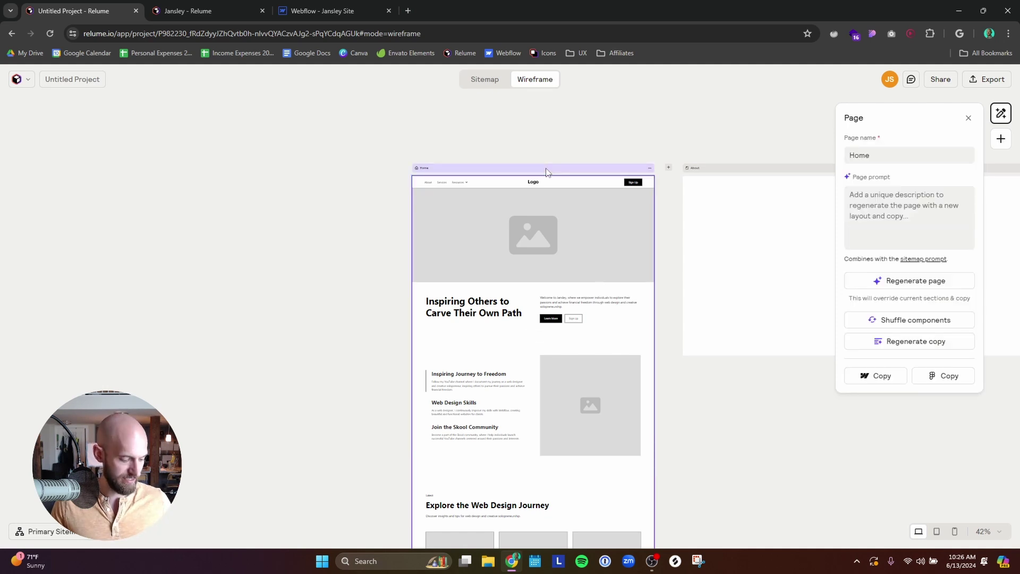
pyautogui.hotkey('ctrl', 'c')
pyautogui.click(340, 10)
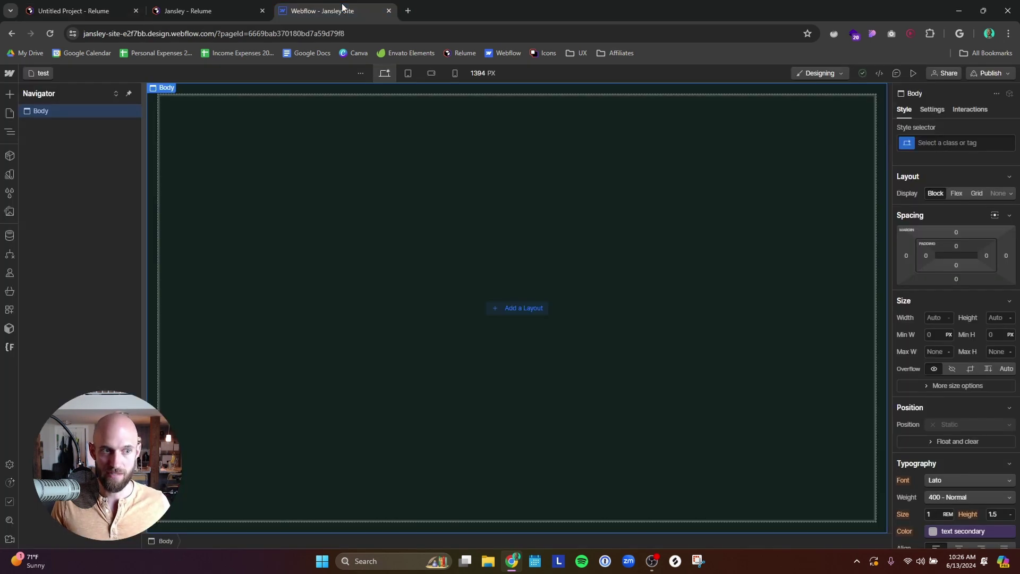
pyautogui.hotkey('ctrl', 'v')
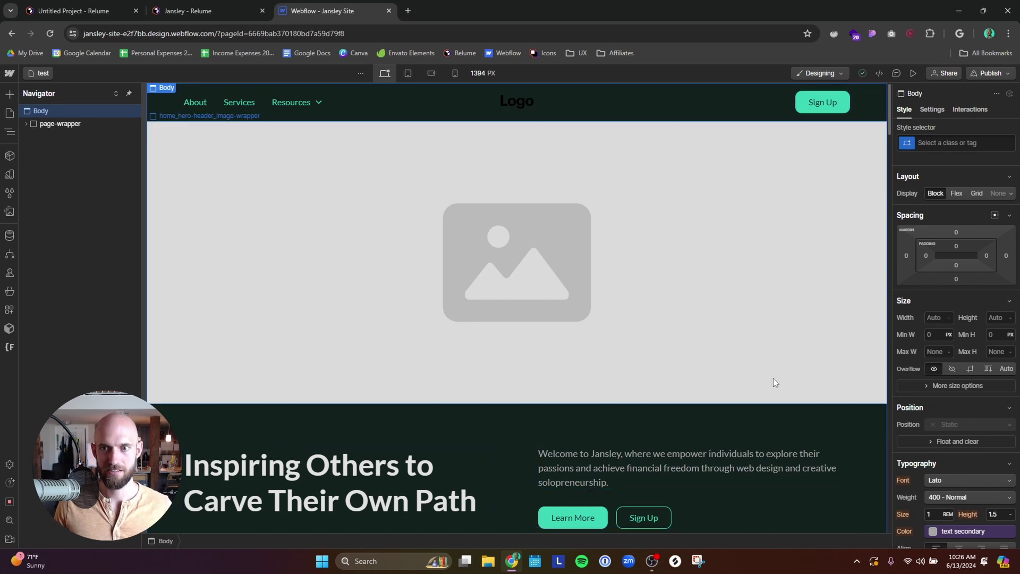
# - Preview the pasted page at desktop width and examine its styled hero, features and blog sections
pyautogui.click(908, 74)
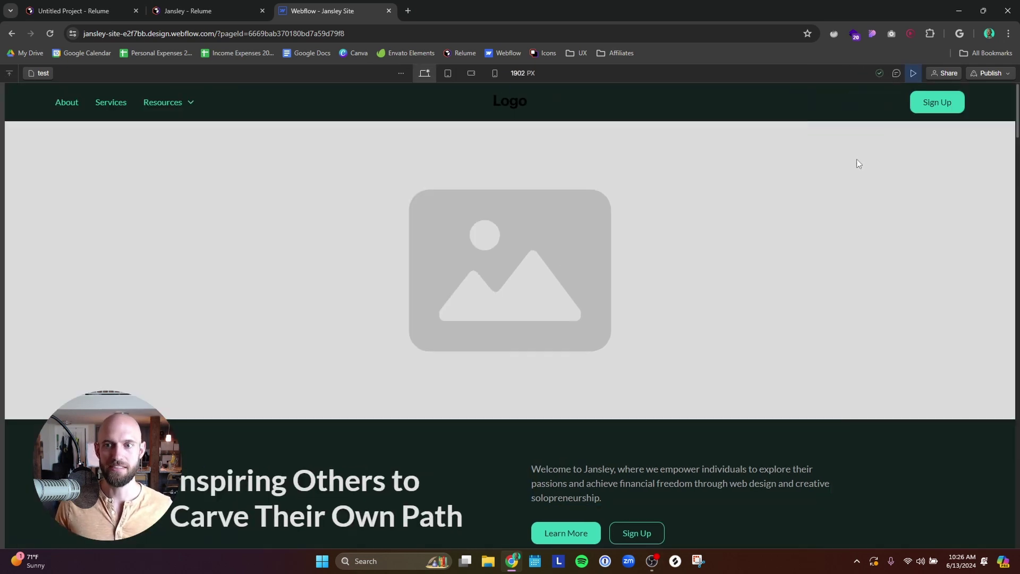
pyautogui.scroll(-8, 799, 288)
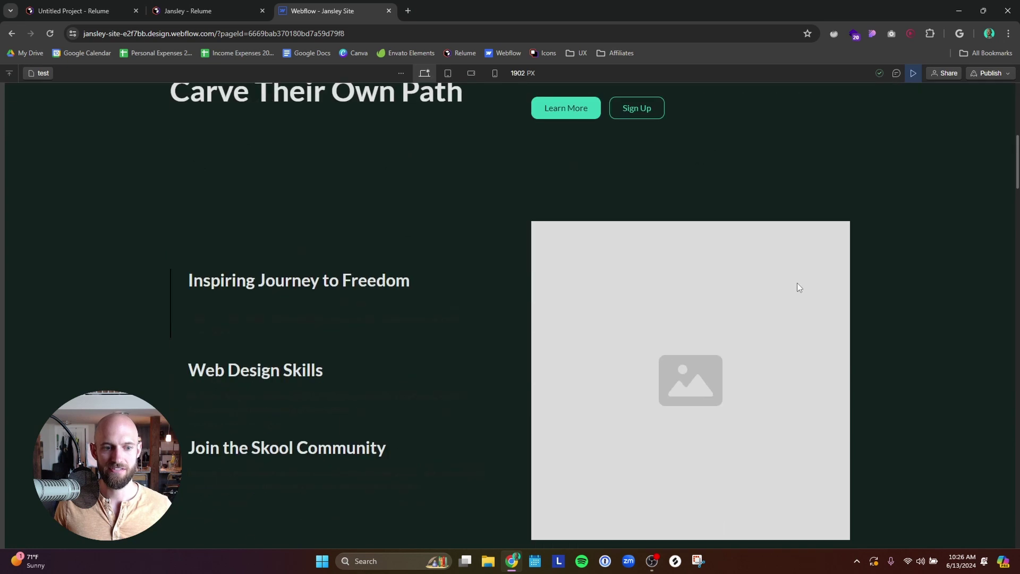
pyautogui.scroll(-10, 800, 287)
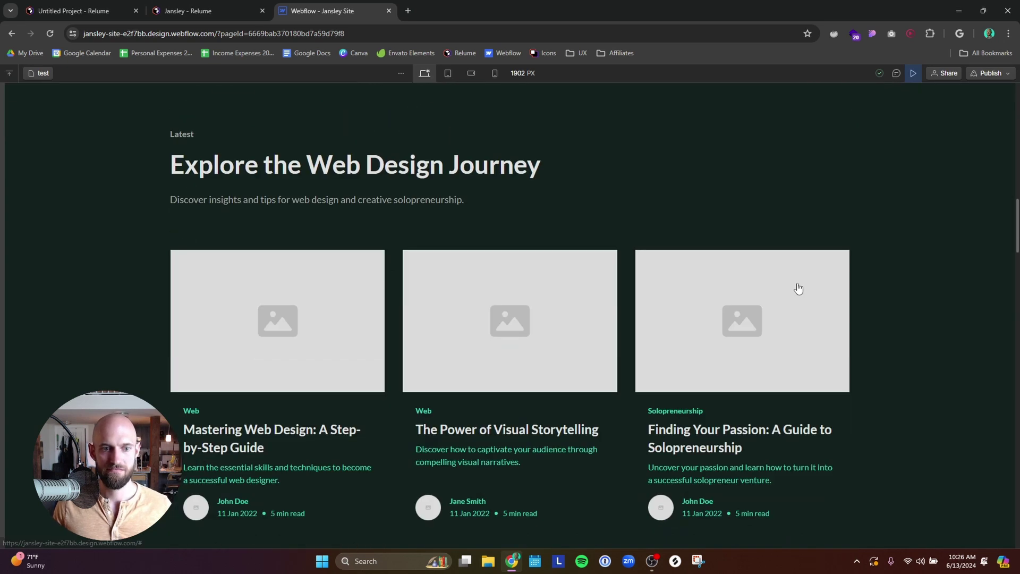
pyautogui.scroll(-7, 798, 289)
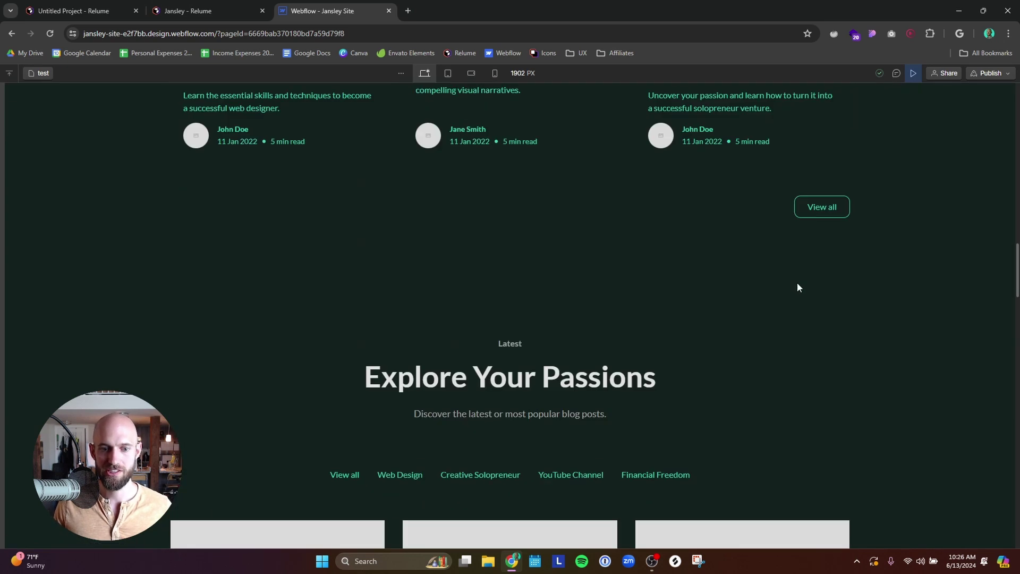
pyautogui.scroll(-7, 797, 288)
pyautogui.scroll(-2, 799, 288)
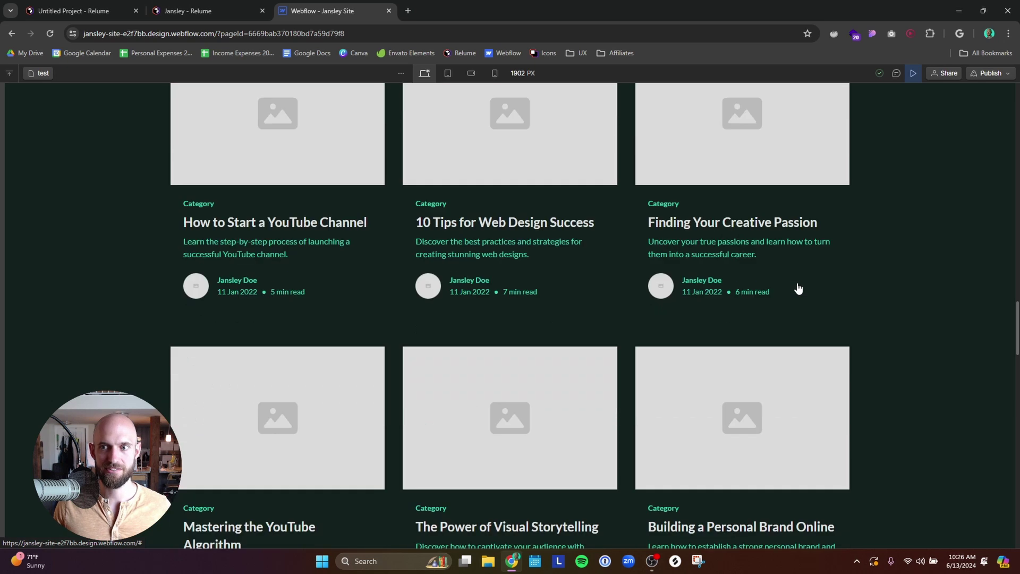
pyautogui.scroll(20, 797, 288)
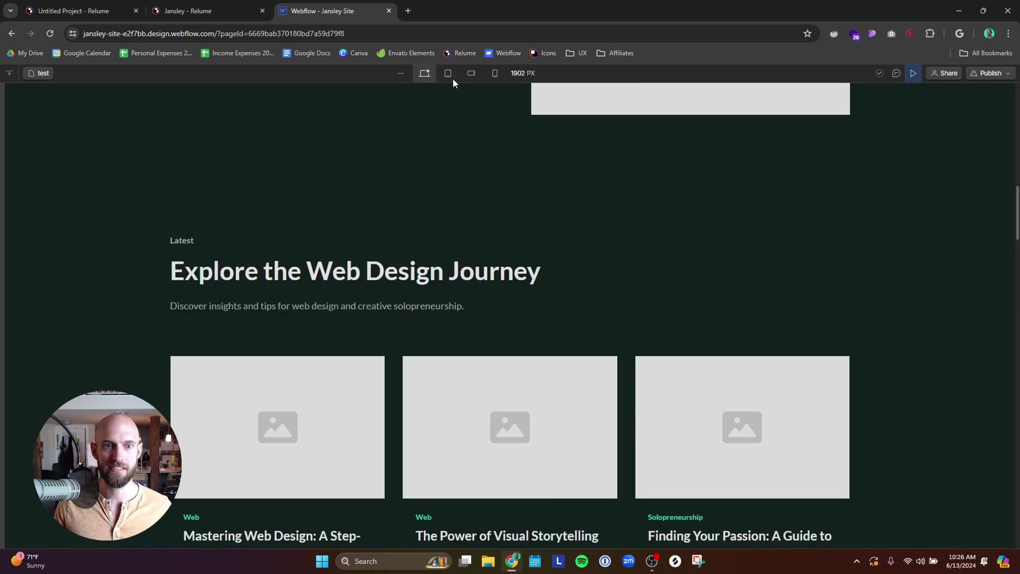
# - Check the page preview at the tablet and mobile landscape breakpoints, examining how the hero, features and blog sections adapt
pyautogui.click(453, 78)
pyautogui.scroll(15, 565, 266)
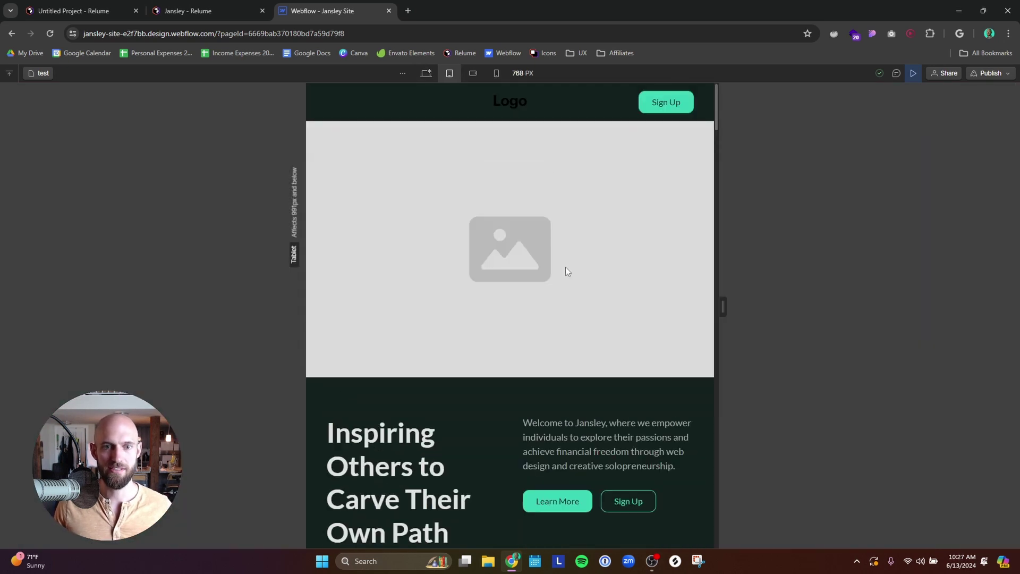
pyautogui.scroll(-15, 565, 272)
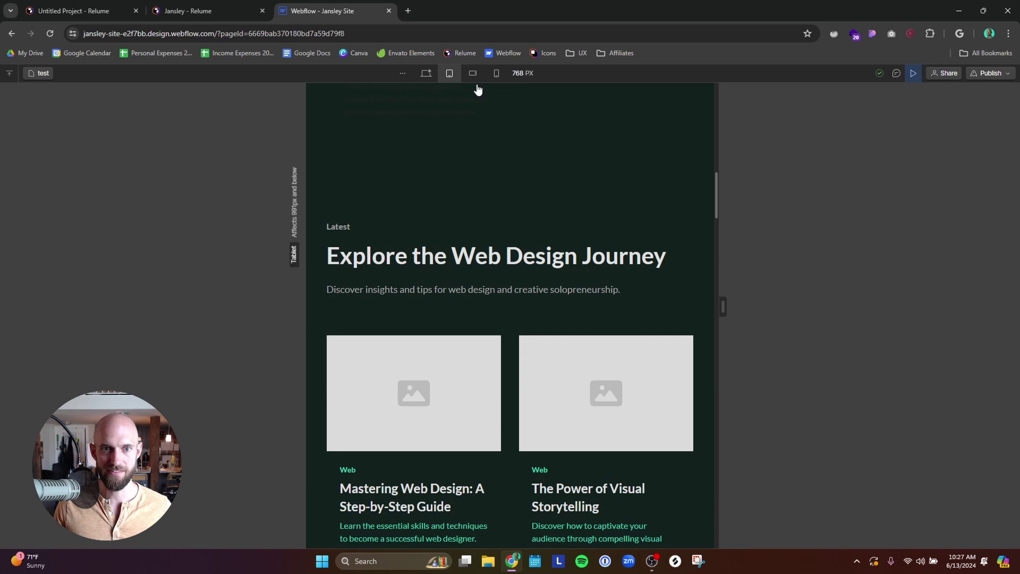
pyautogui.click(476, 86)
pyautogui.scroll(10, 569, 313)
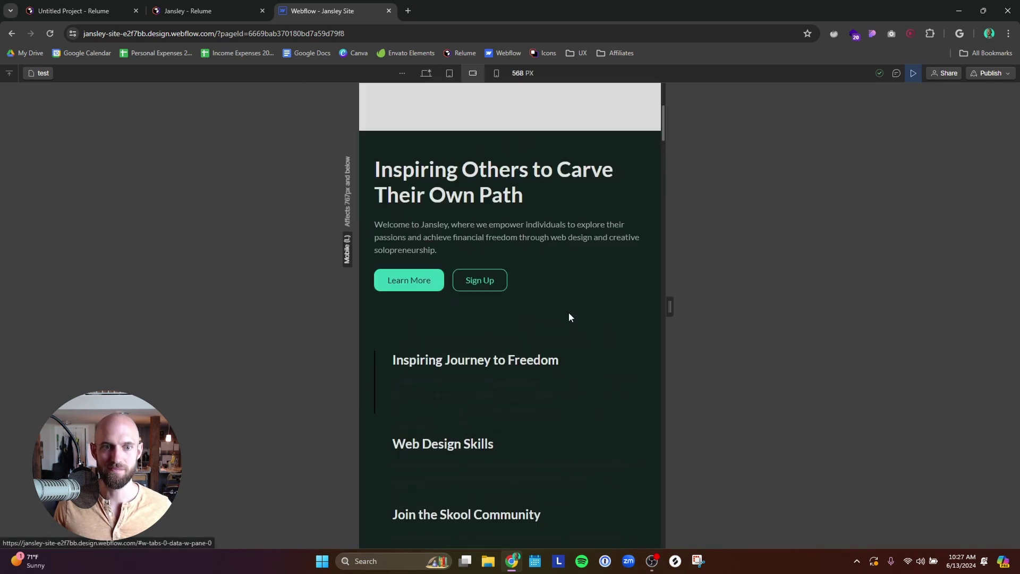
pyautogui.scroll(5, 569, 313)
pyautogui.scroll(-10, 569, 313)
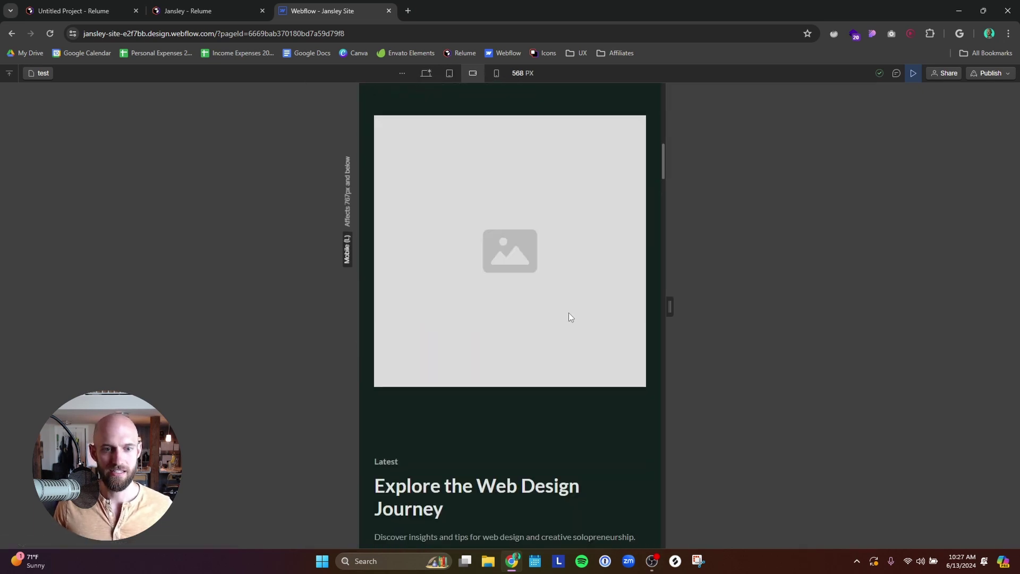
# - Examine the remaining blog sections at mobile landscape, check the page at mobile portrait, and return the preview to desktop width
pyautogui.scroll(-15, 569, 313)
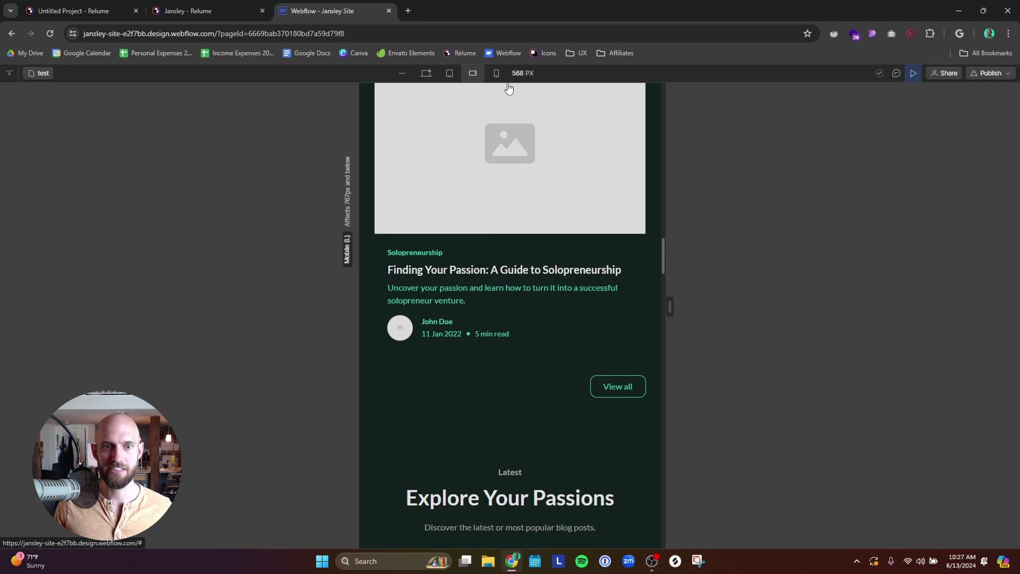
pyautogui.click(496, 72)
pyautogui.scroll(10, 520, 297)
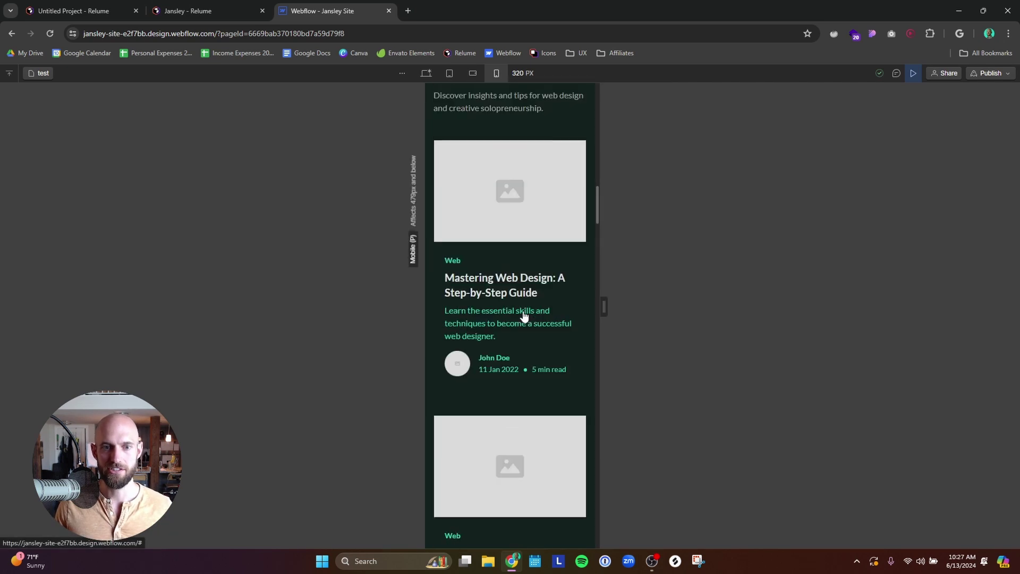
pyautogui.scroll(15, 524, 315)
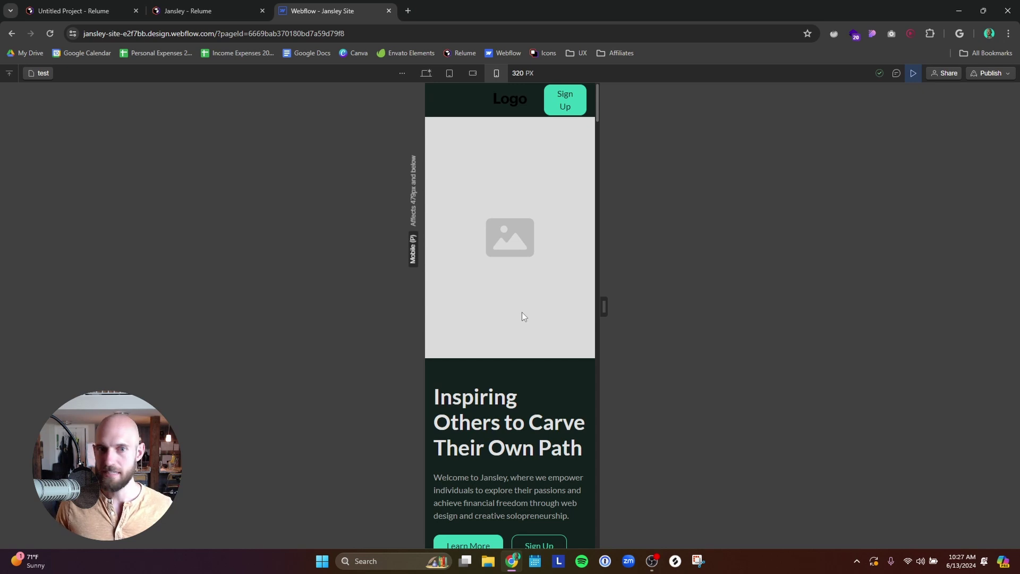
pyautogui.click(426, 74)
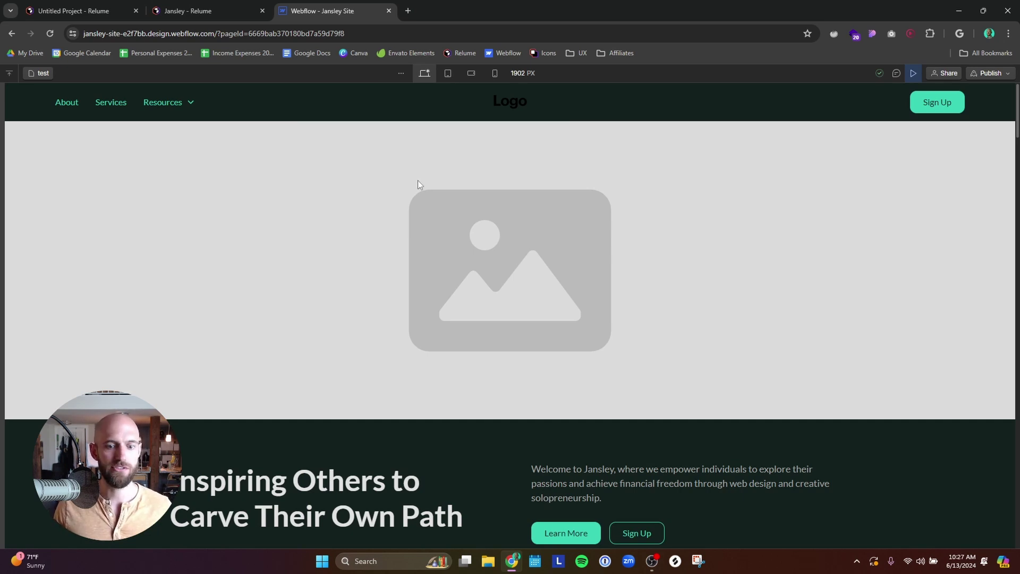
# - Open the site's Home page in preview and examine its hero, skills, story, recommendations and footer sections
pyautogui.click(34, 74)
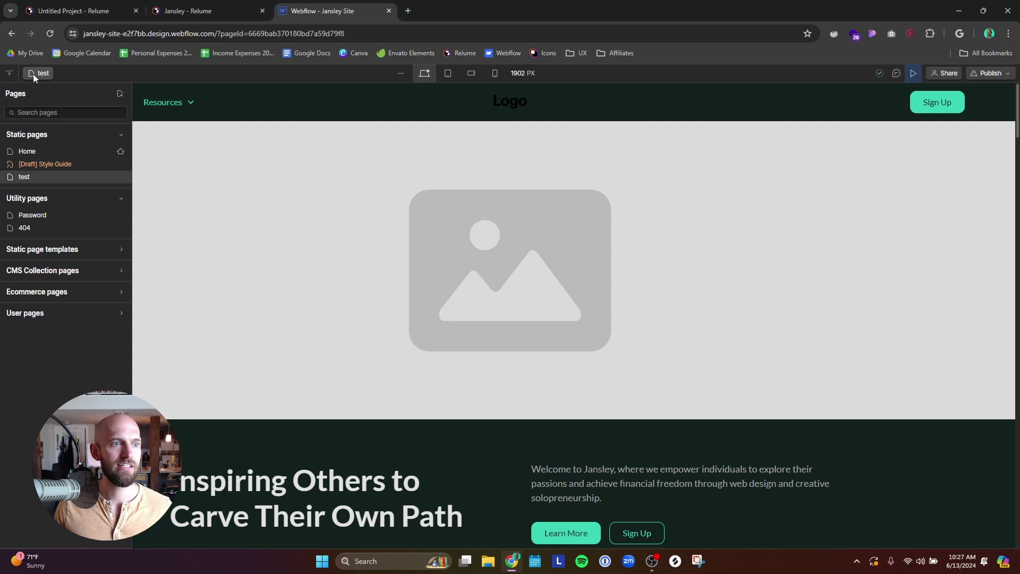
pyautogui.click(27, 152)
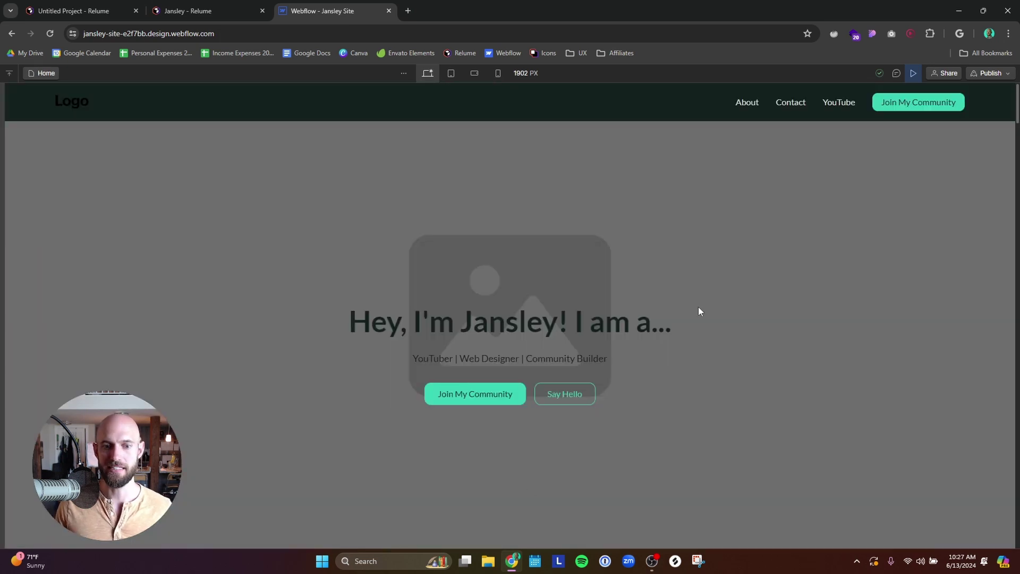
pyautogui.scroll(-10, 661, 218)
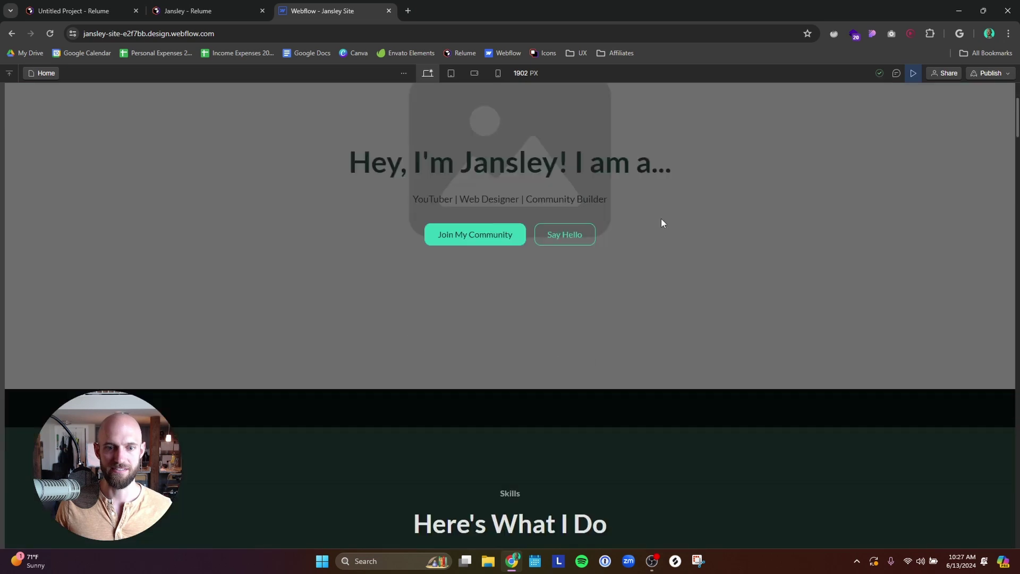
pyautogui.scroll(-5, 547, 257)
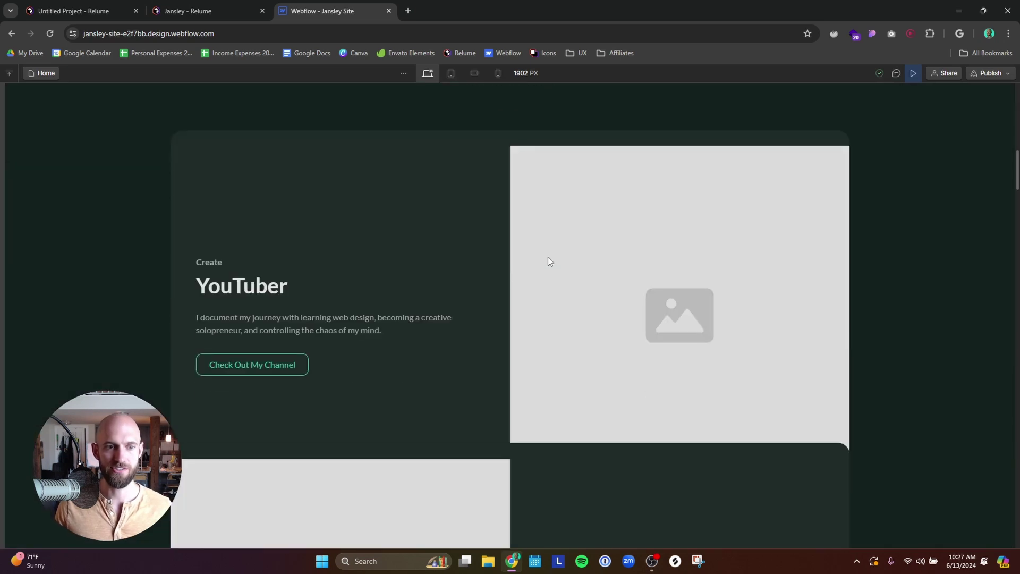
pyautogui.scroll(-10, 548, 258)
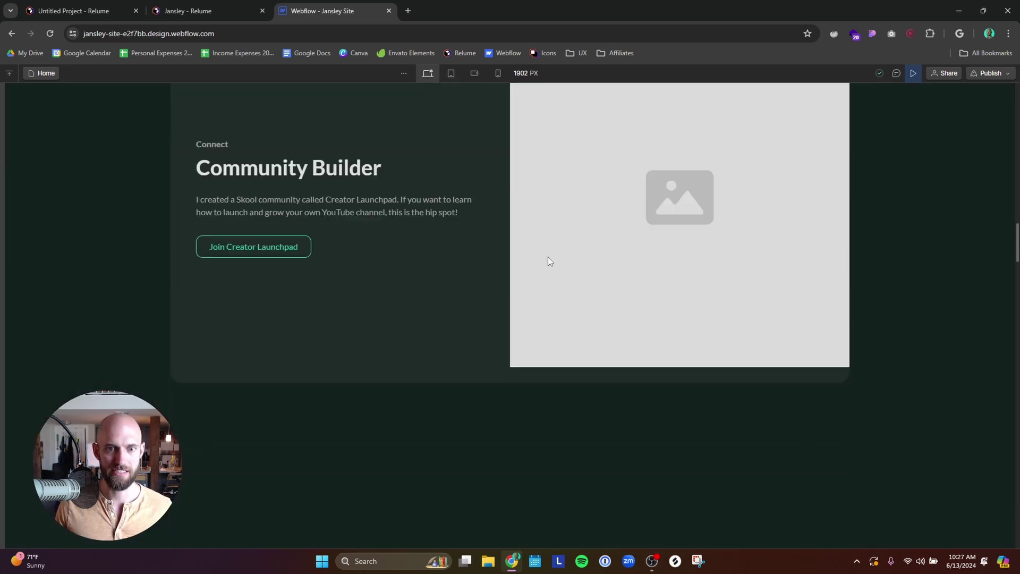
pyautogui.scroll(-15, 549, 259)
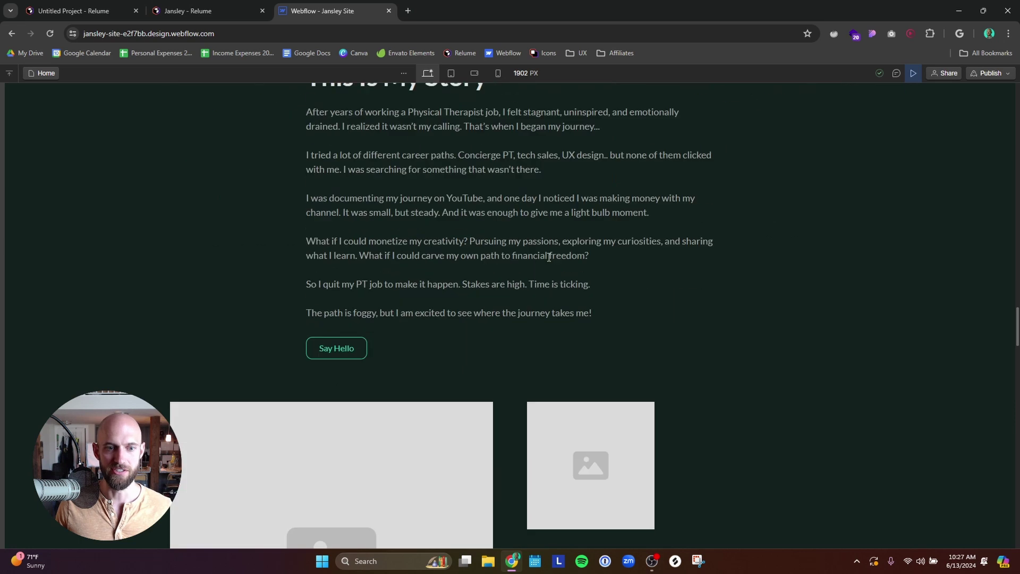
pyautogui.scroll(-10, 548, 257)
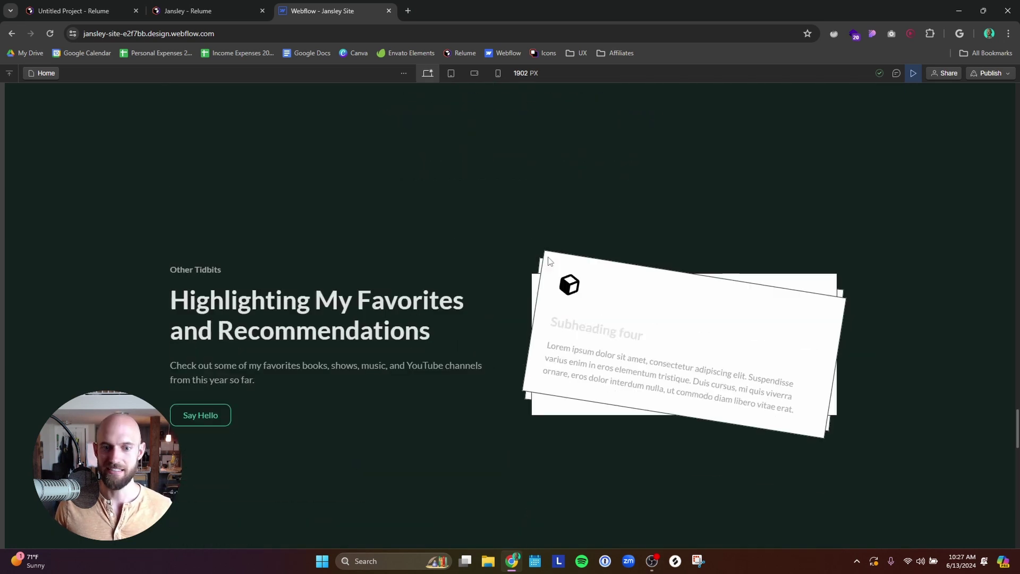
pyautogui.scroll(-3, 549, 260)
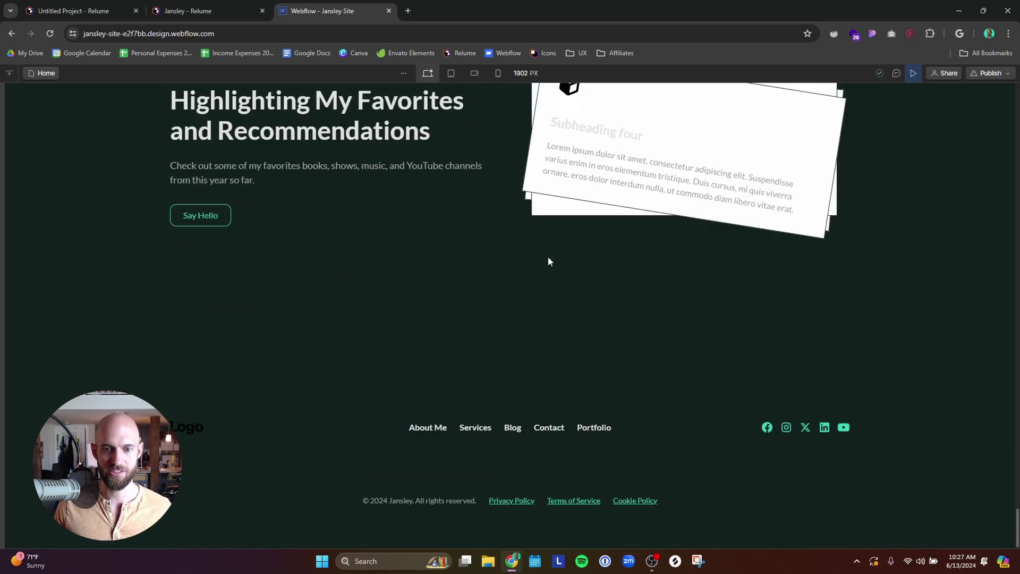
pyautogui.scroll(3, 549, 260)
pyautogui.scroll(1, 550, 260)
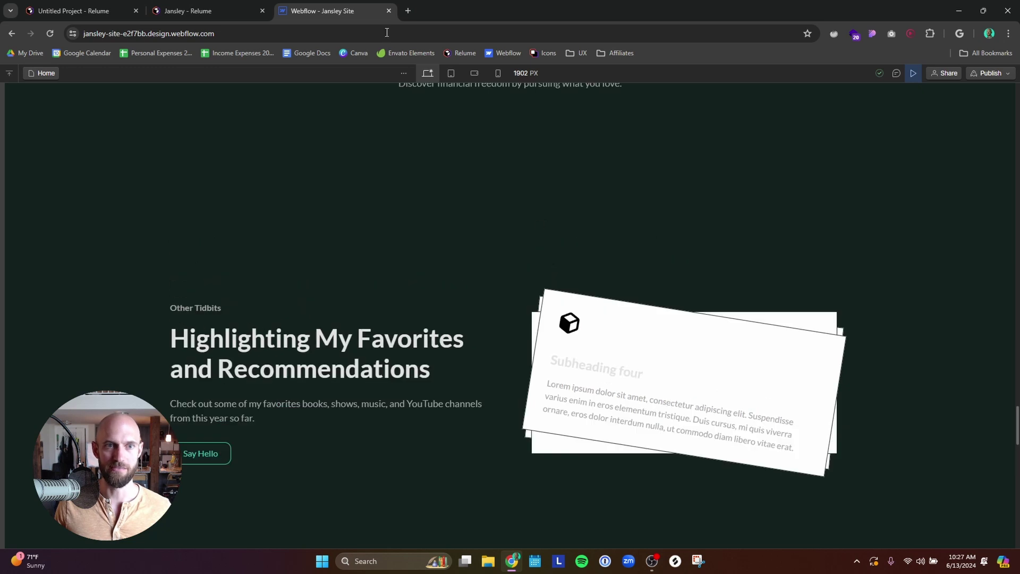
# - Switch to the Jansley project in Relume, close the sitemap prompt, and select the second Home page in its wireframes
pyautogui.click(216, 10)
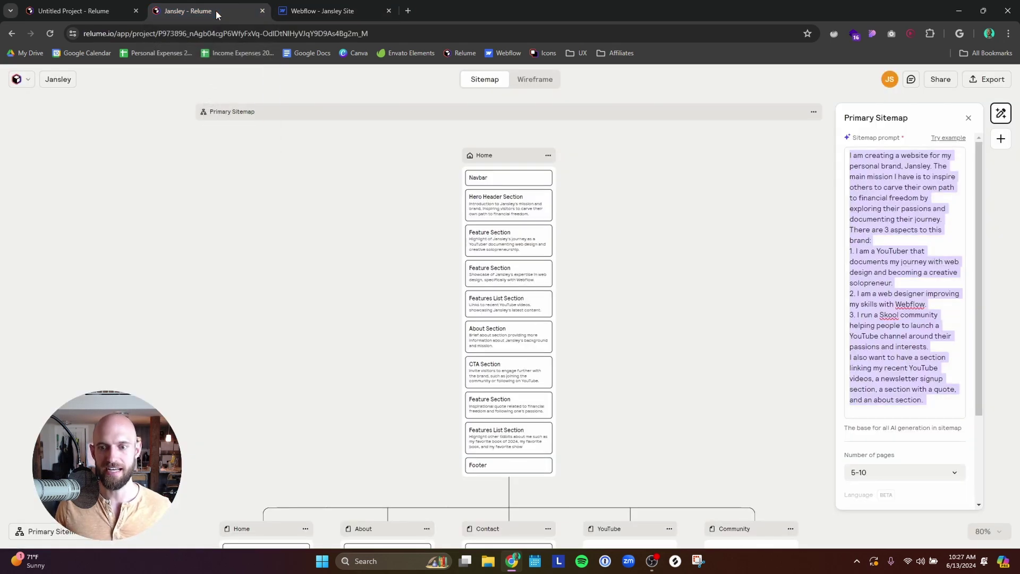
pyautogui.click(805, 123)
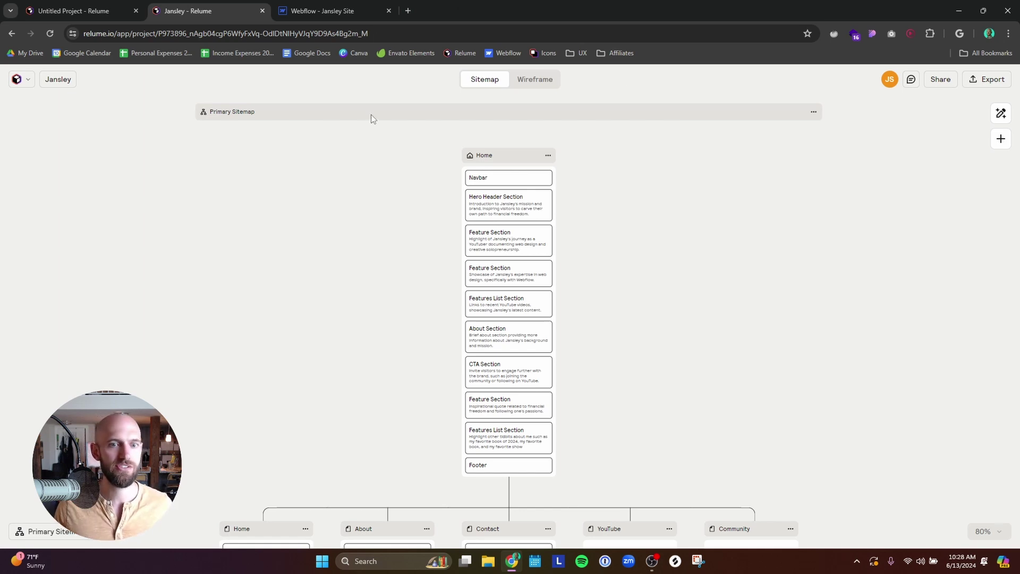
pyautogui.scroll(3, 437, 147)
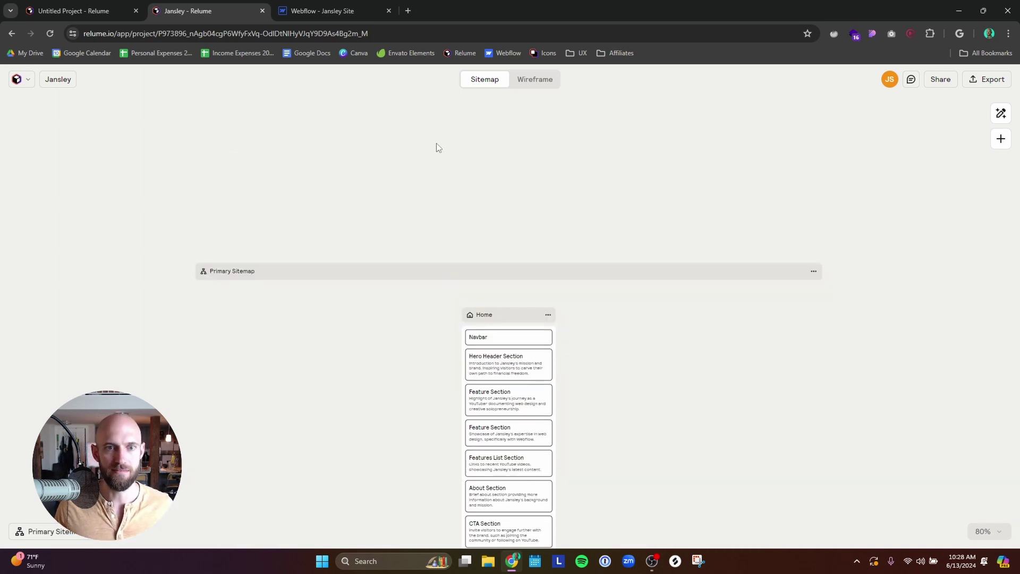
pyautogui.click(531, 83)
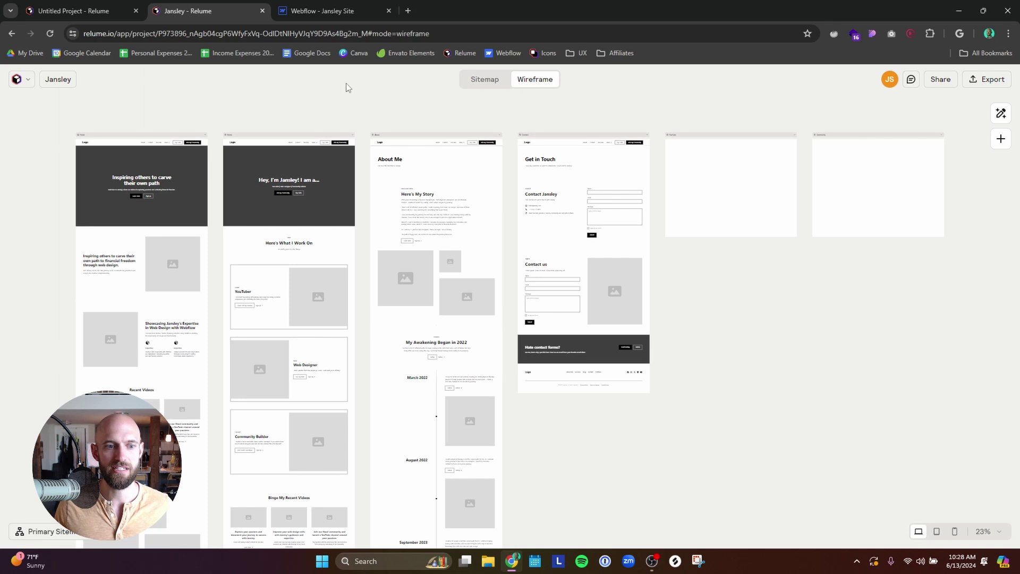
pyautogui.click(304, 136)
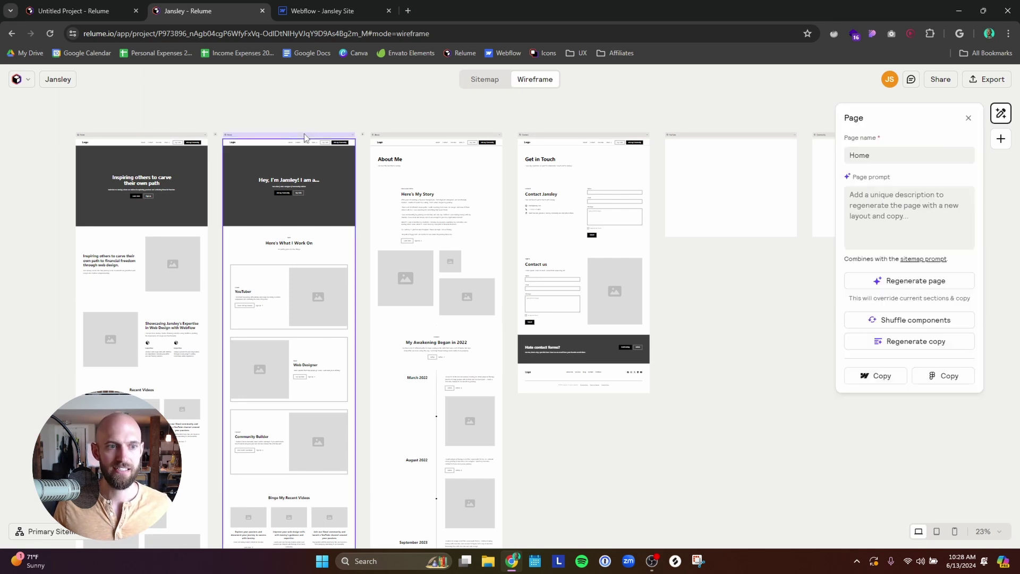
# - Switch to Webflow, open the test page for editing, and delete its existing page-wrapper
pyautogui.click(329, 11)
pyautogui.click(43, 73)
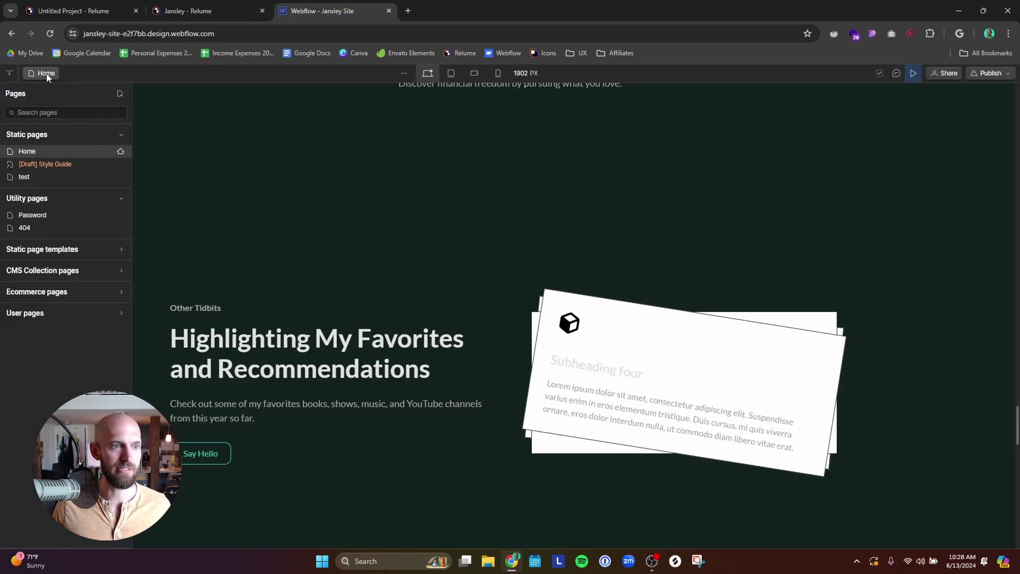
pyautogui.click(37, 177)
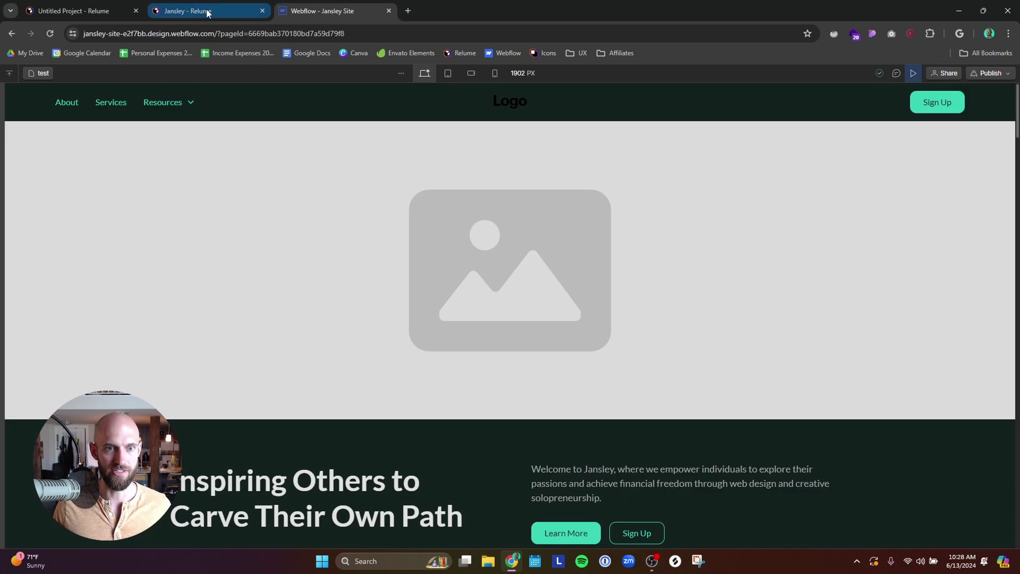
pyautogui.click(913, 72)
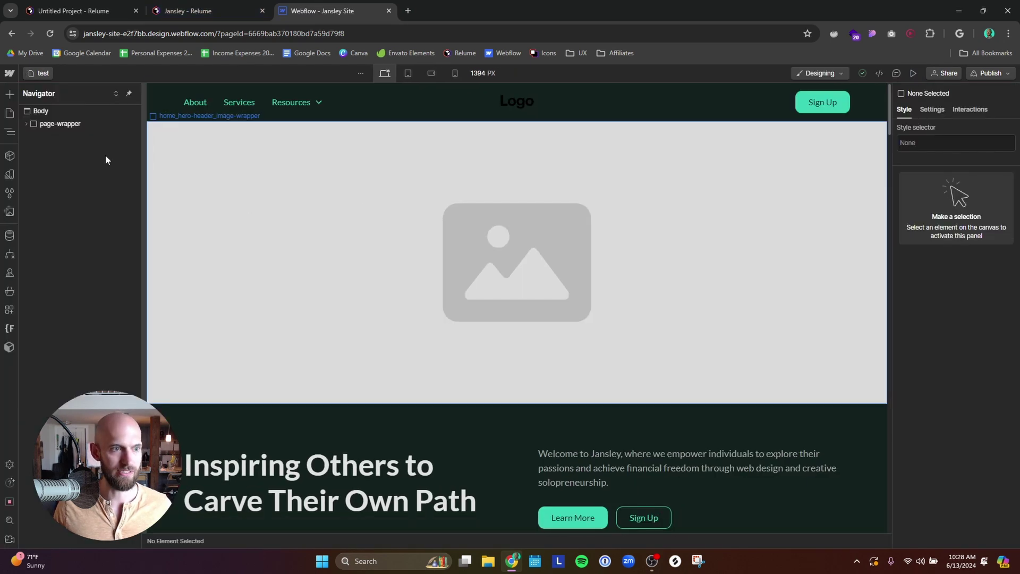
pyautogui.click(47, 124)
pyautogui.press('Delete')
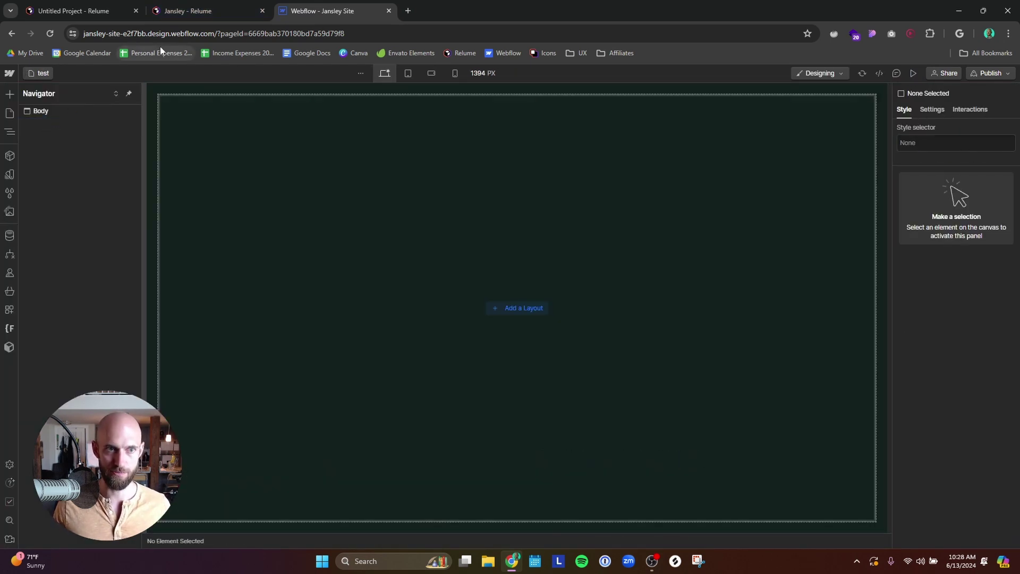
# - Copy the second Home page wireframe from Relume and paste it into the test page's Body in Webflow
pyautogui.click(190, 12)
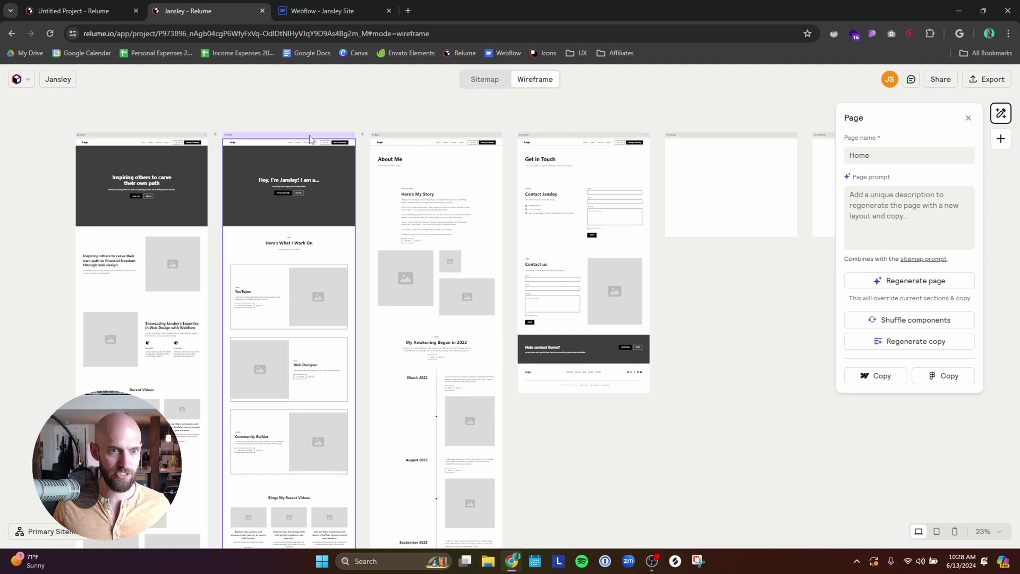
pyautogui.hotkey('ctrl', 'c')
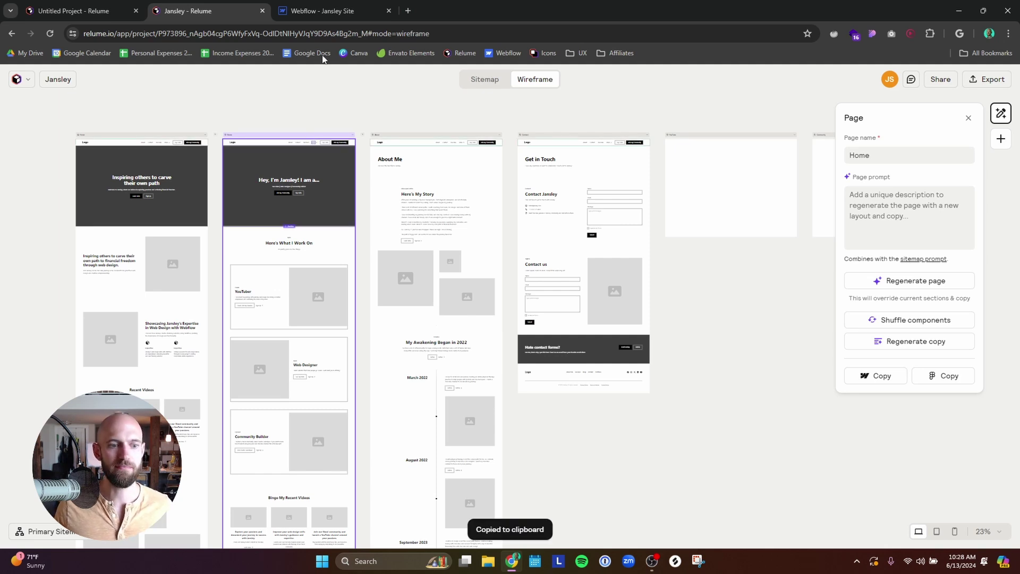
pyautogui.click(322, 10)
pyautogui.click(50, 113)
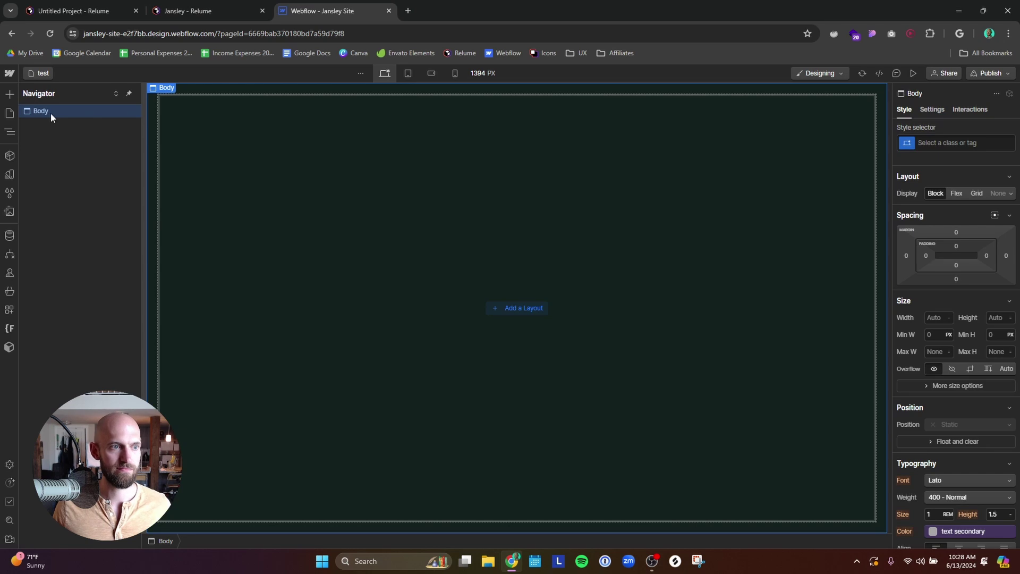
pyautogui.hotkey('ctrl', 'v')
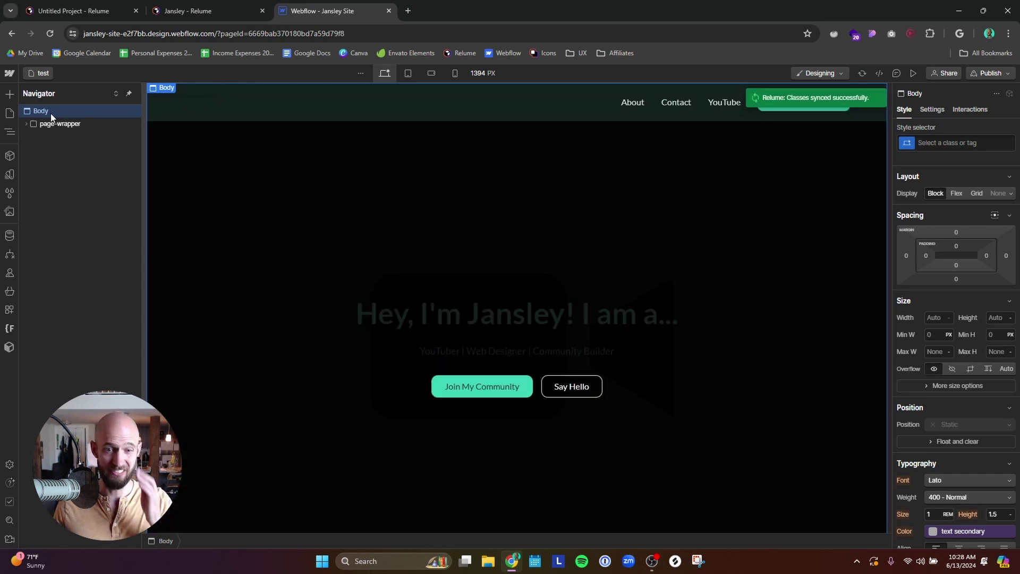
# - Examine the pasted skills section on the test page, including its YouTuber, Web Designer and Community Builder cards
pyautogui.scroll(-10, 312, 244)
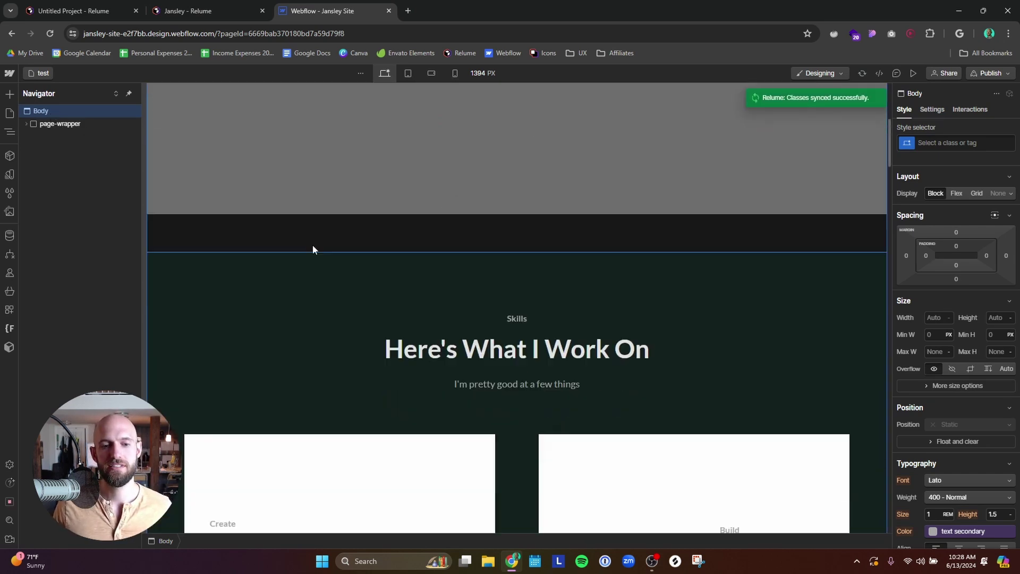
pyautogui.scroll(-6, 313, 247)
pyautogui.scroll(2, 313, 247)
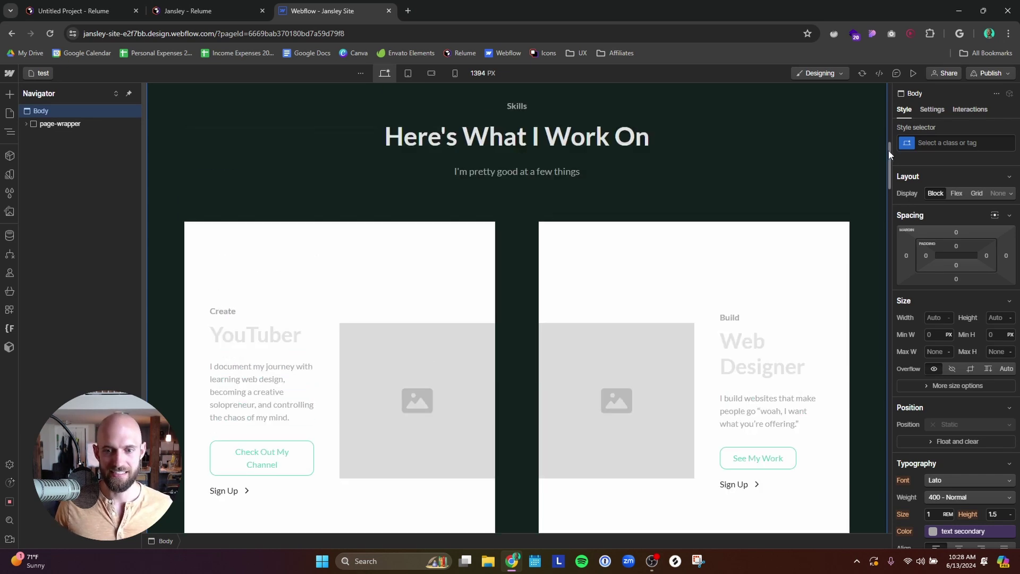
pyautogui.moveTo(889, 154); pyautogui.dragTo(868, 227)
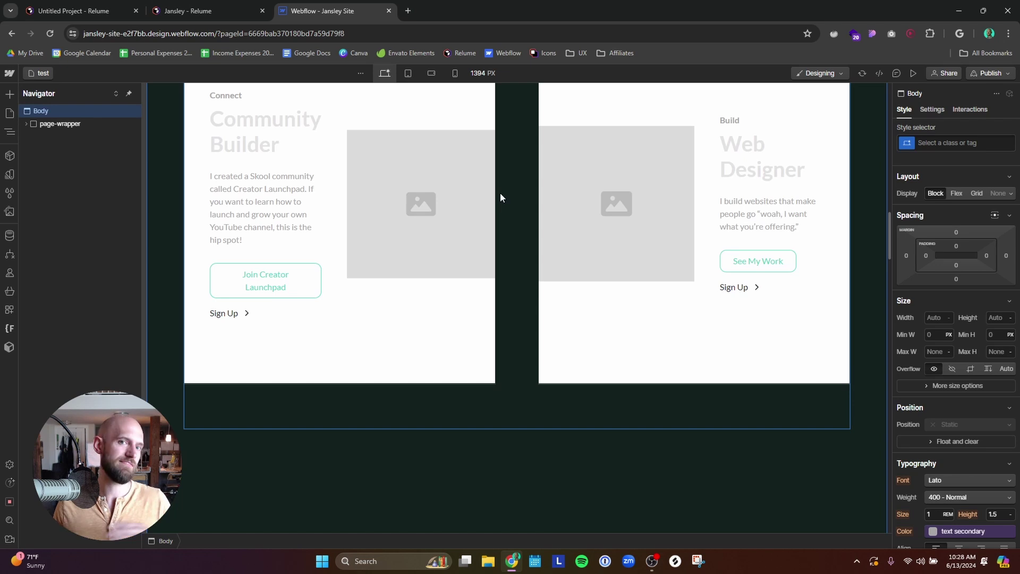
# - Open the site's Home page in the designer and examine the finished YouTuber, Web Designer and Community Builder cards
pyautogui.click(37, 73)
pyautogui.click(54, 154)
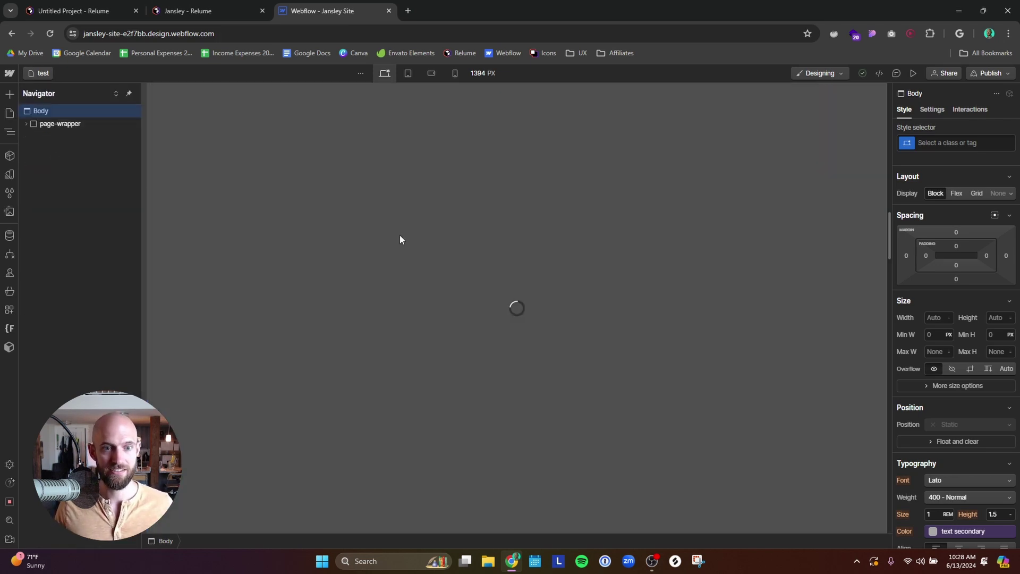
pyautogui.scroll(-15, 642, 312)
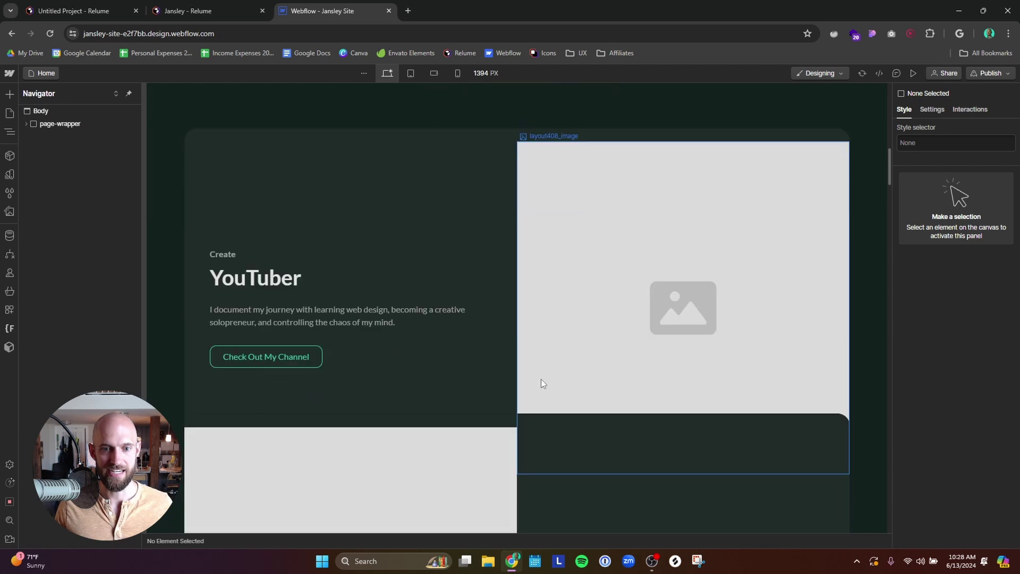
pyautogui.scroll(-7, 541, 378)
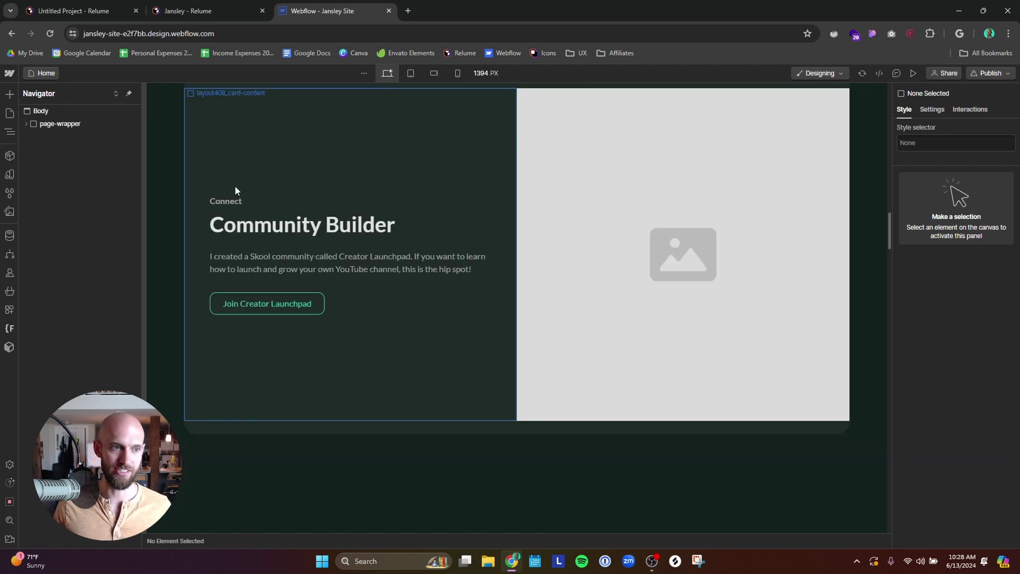
pyautogui.scroll(5, 493, 219)
# - Return to the test page and compare its unedited skill cards with the Home page's refined layout
pyautogui.click(44, 73)
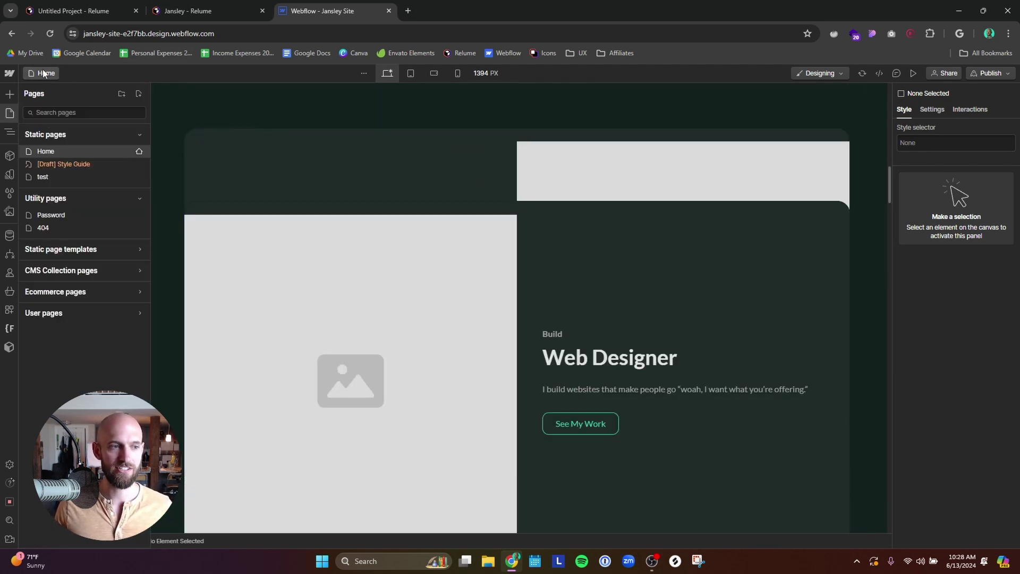
pyautogui.click(56, 174)
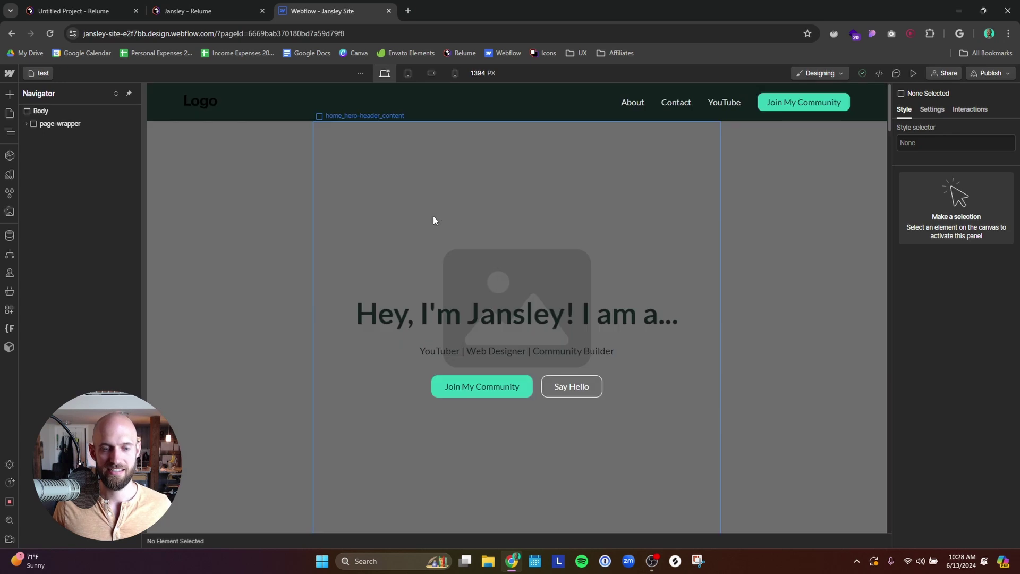
pyautogui.scroll(-10, 552, 233)
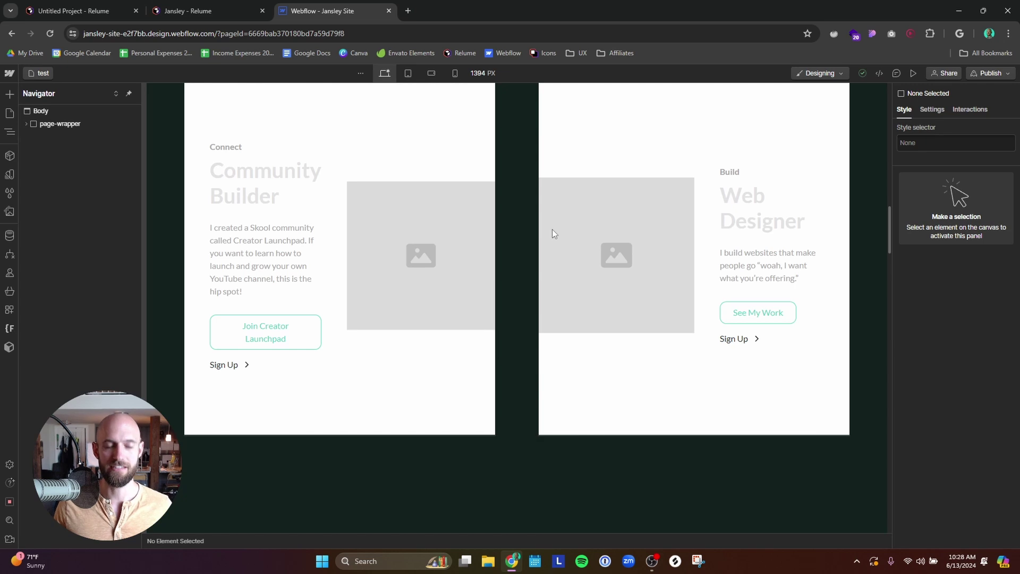
# - Switch to the Jansley project in Relume and select the Here's What I Work On section to identify its component
pyautogui.scroll(3, 517, 253)
pyautogui.scroll(2, 516, 260)
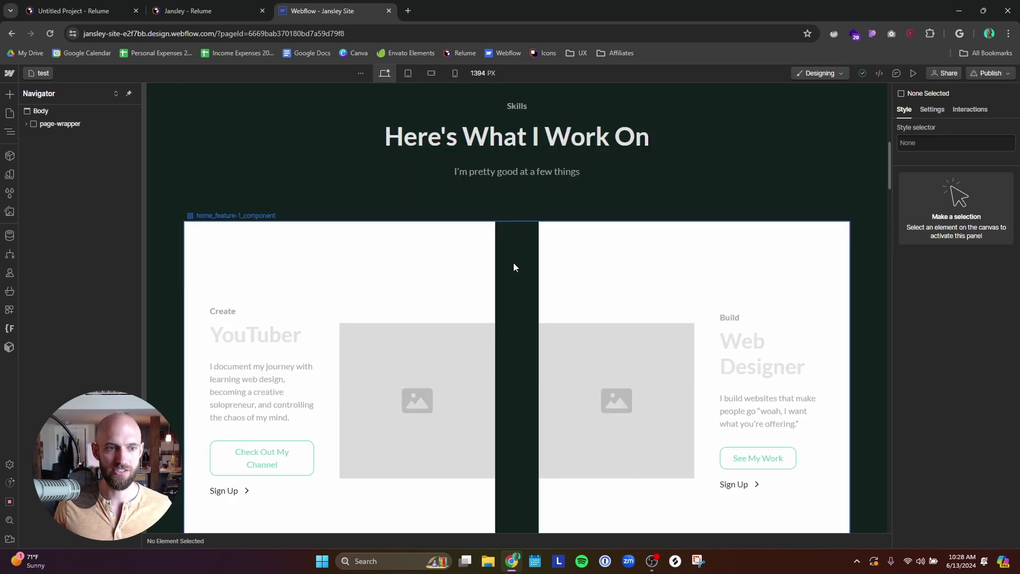
pyautogui.click(203, 14)
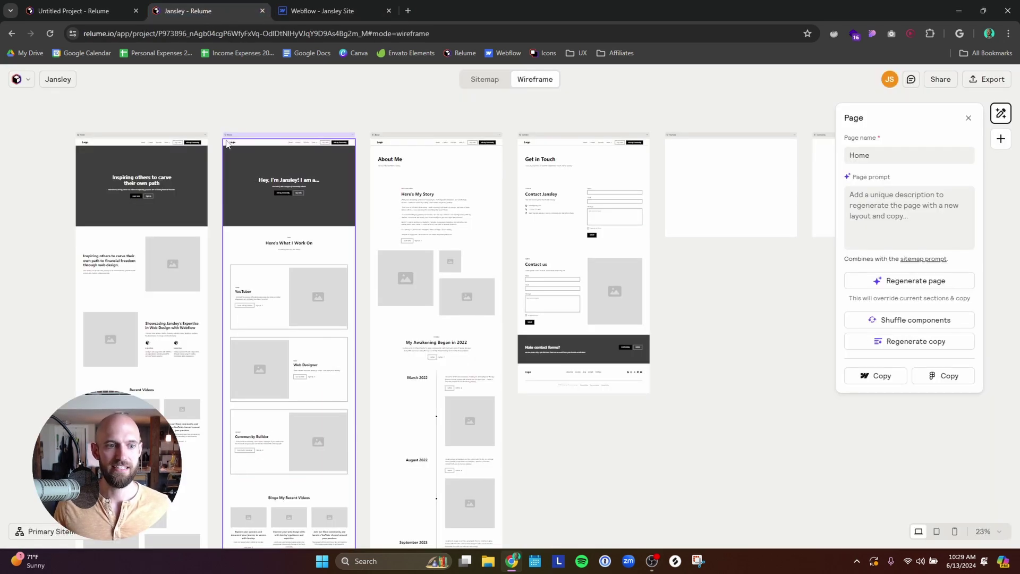
pyautogui.click(347, 240)
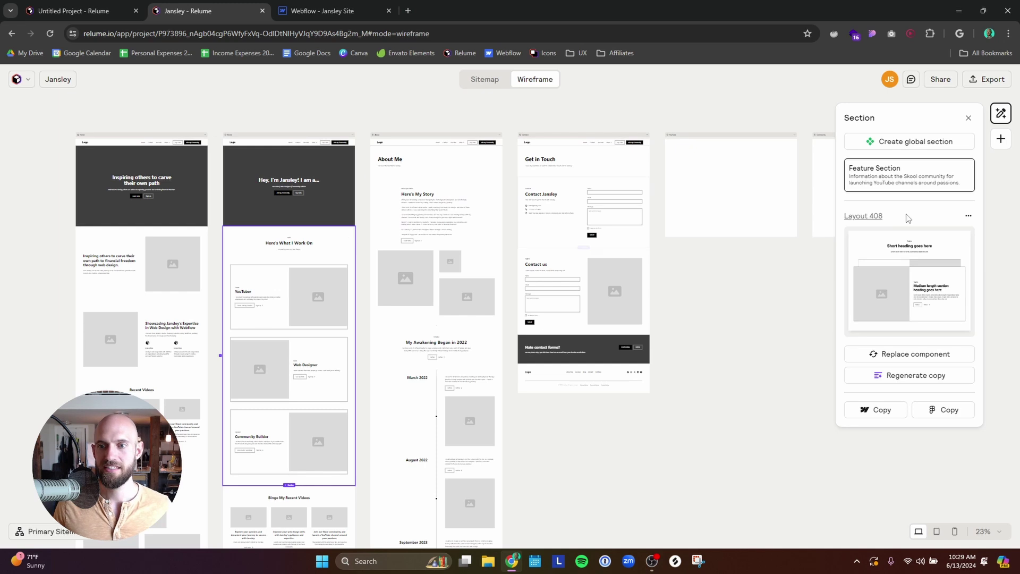
# - Open Relume's Webflow Library in a new browser tab, search for 408 and copy the Layout 408 component
pyautogui.click(408, 11)
pyautogui.click(447, 53)
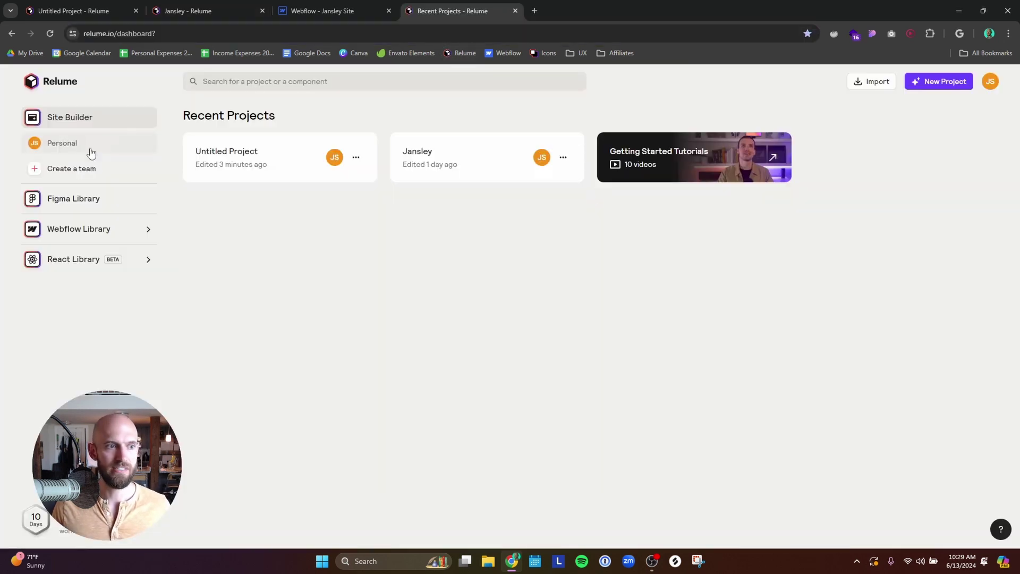
pyautogui.click(86, 230)
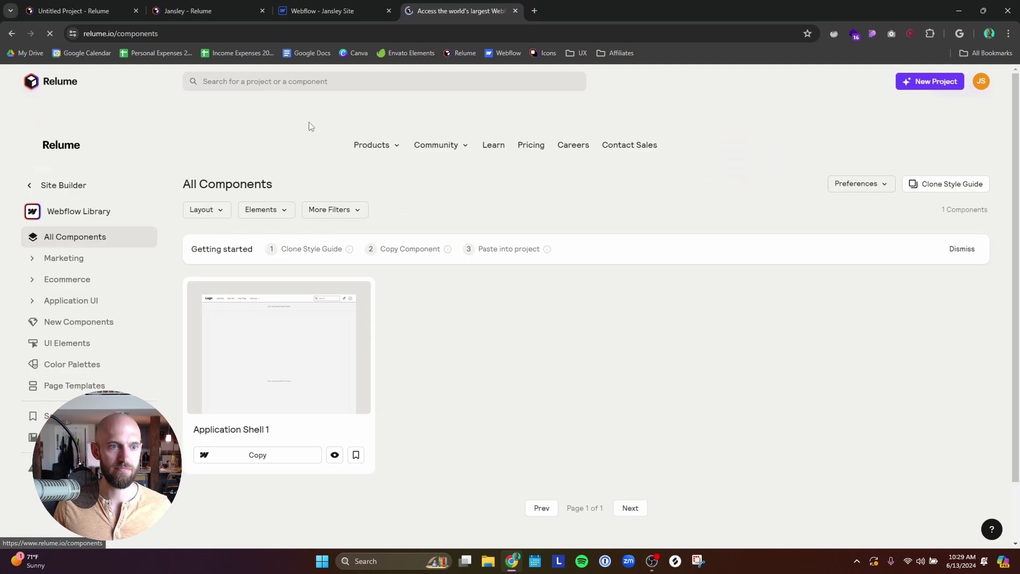
pyautogui.click(291, 83)
pyautogui.write('408')
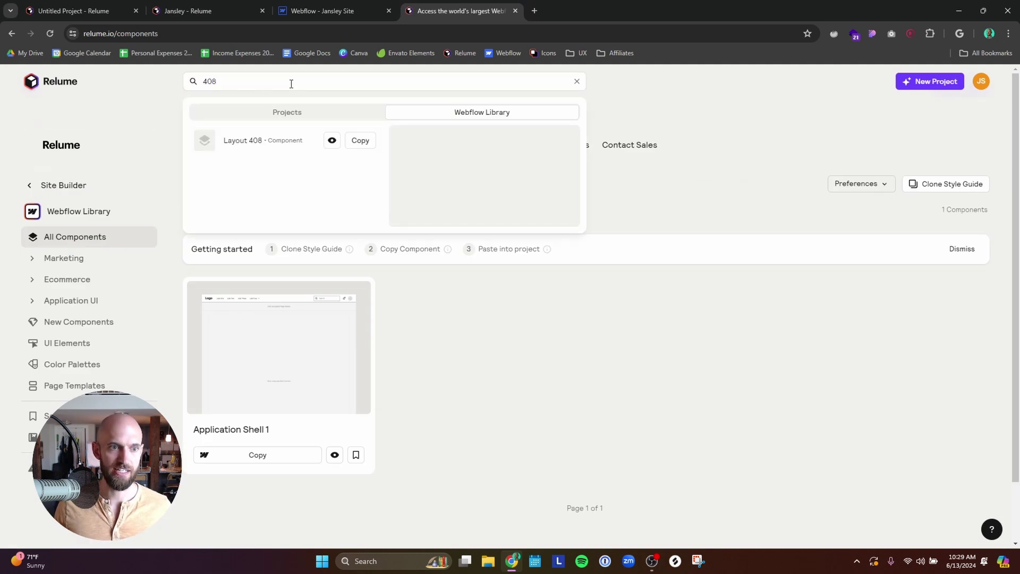
pyautogui.click(361, 141)
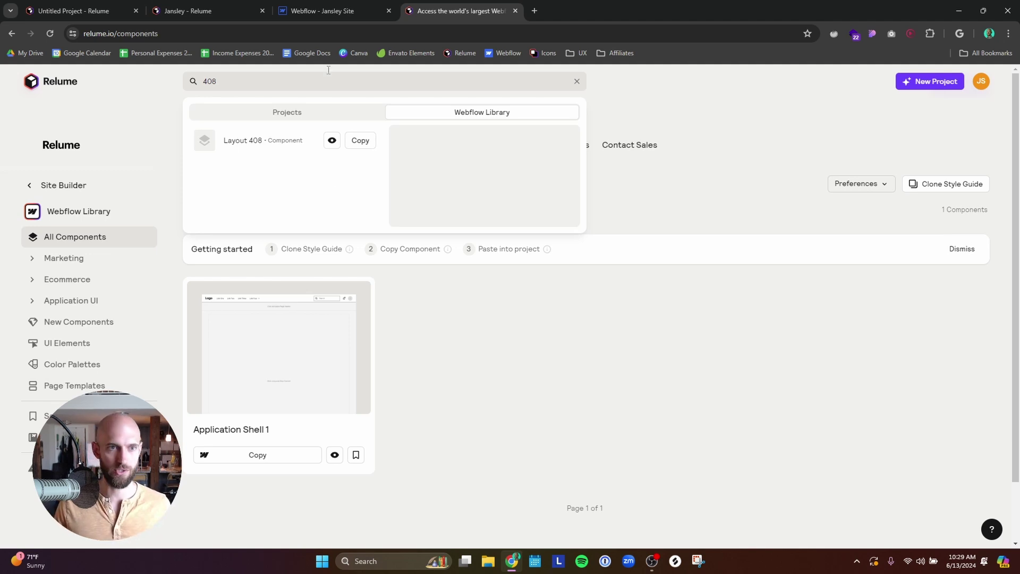
pyautogui.click(537, 370)
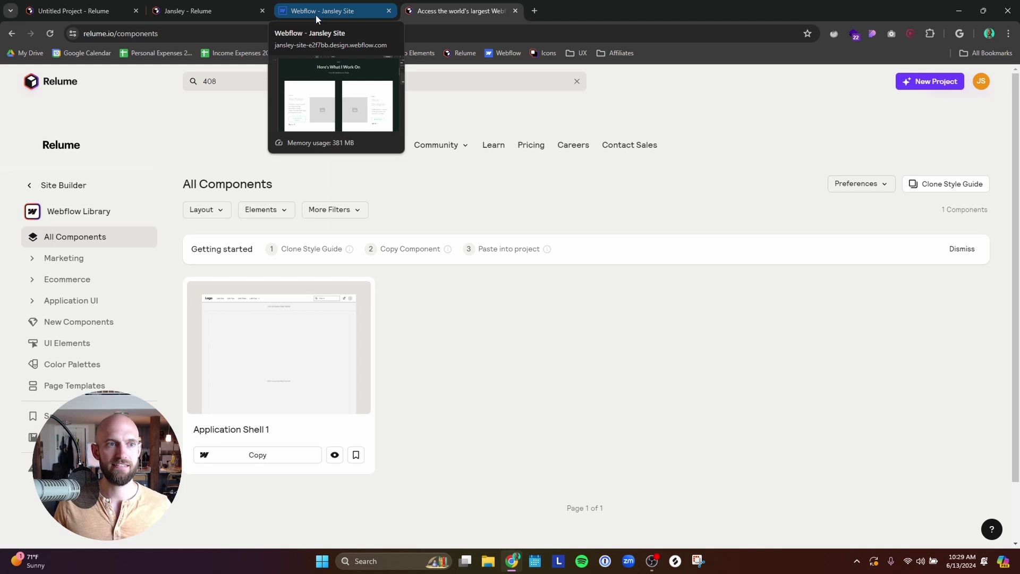
# - Examine the Untitled Project's Home wireframe in Relume, from the hero header through the feature and blog sections
pyautogui.click(103, 13)
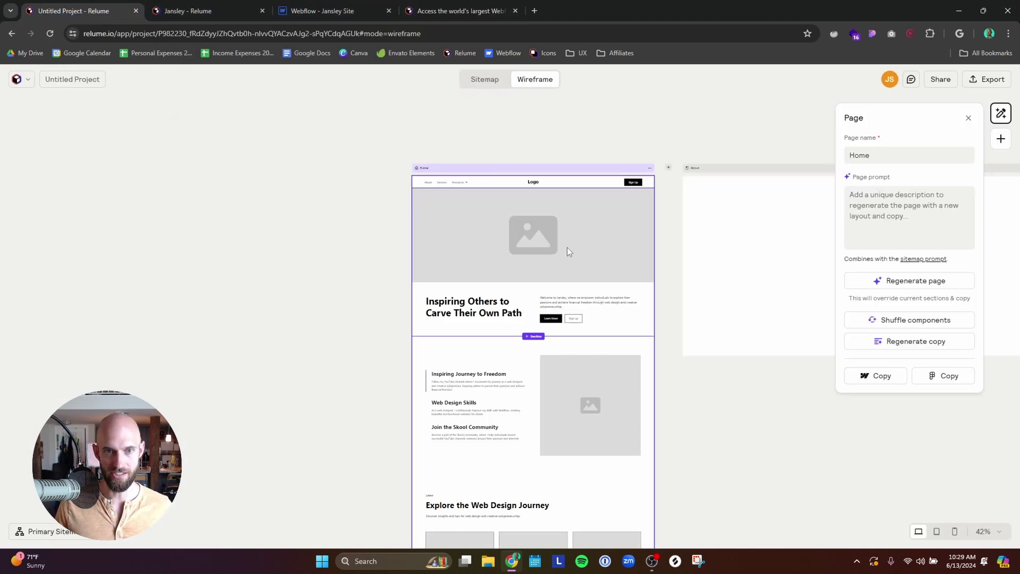
pyautogui.scroll(-1, 578, 289)
pyautogui.scroll(5, 557, 270)
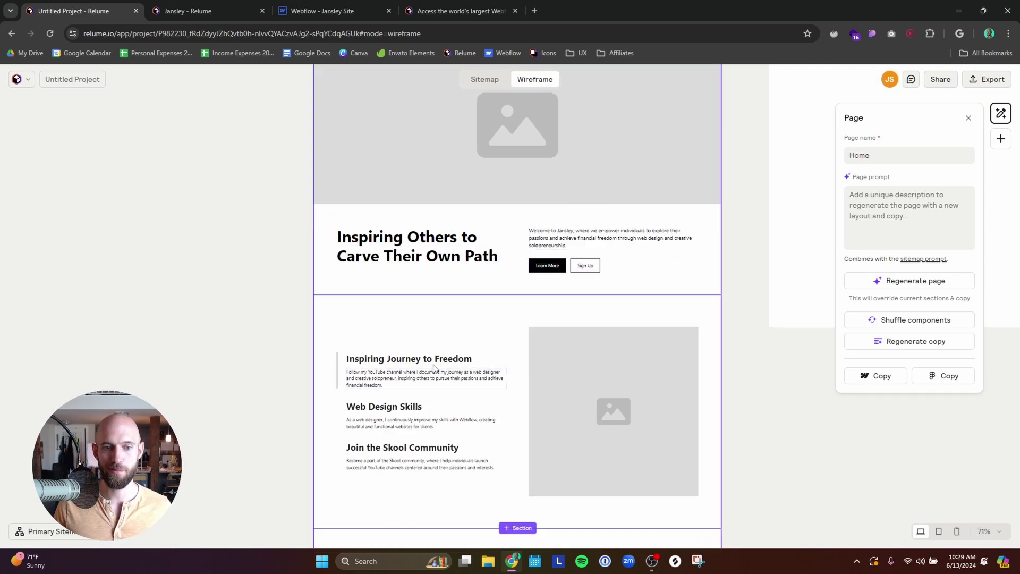
pyautogui.scroll(-2, 452, 379)
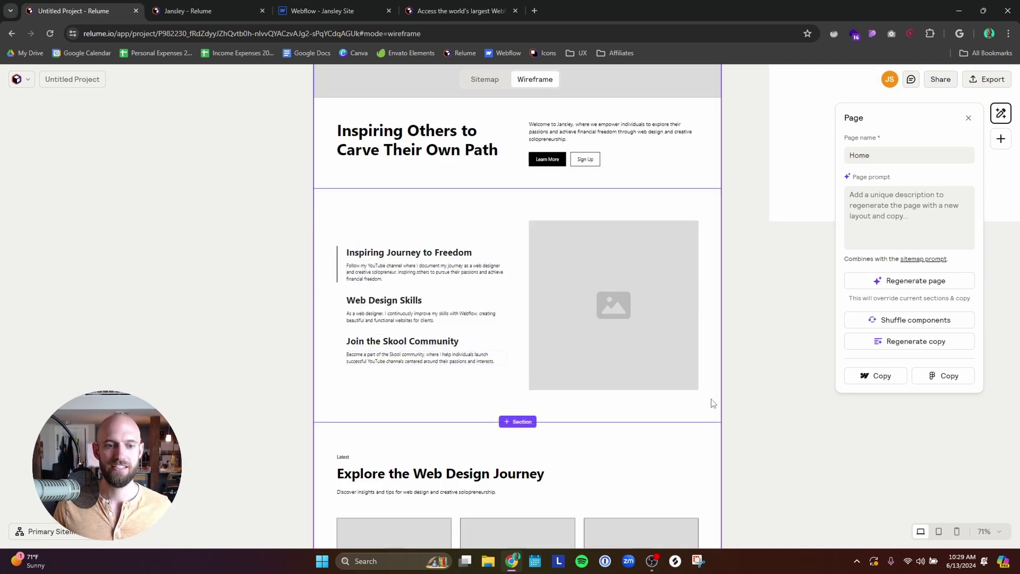
pyautogui.scroll(-3, 616, 392)
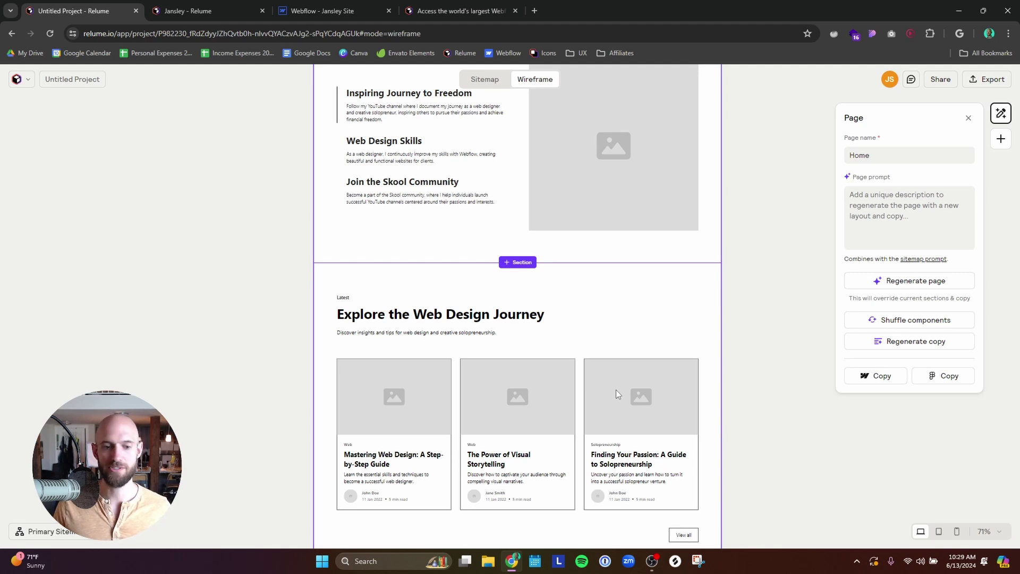
pyautogui.scroll(-2, 616, 390)
pyautogui.scroll(7, 657, 337)
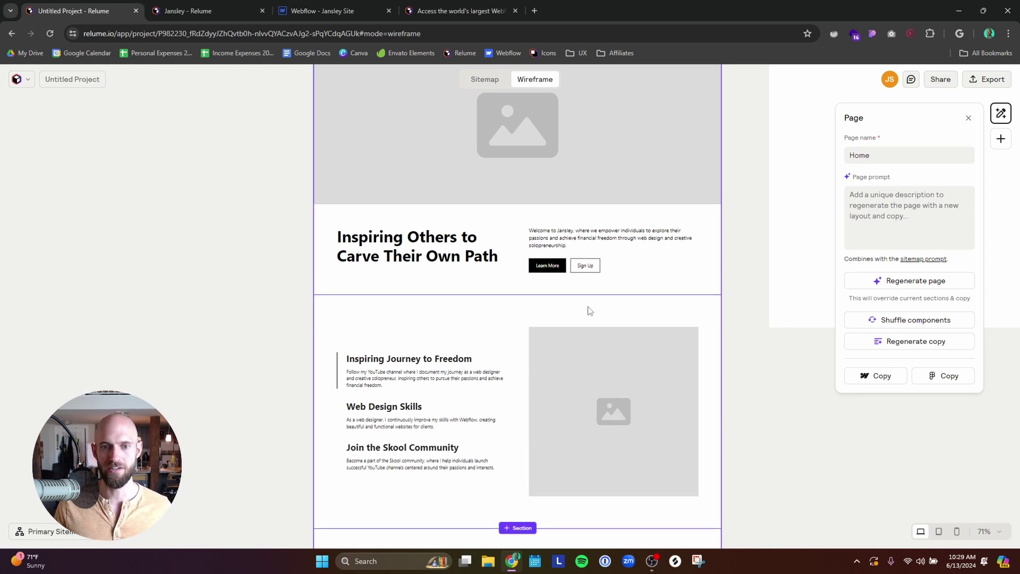
pyautogui.scroll(2, 509, 277)
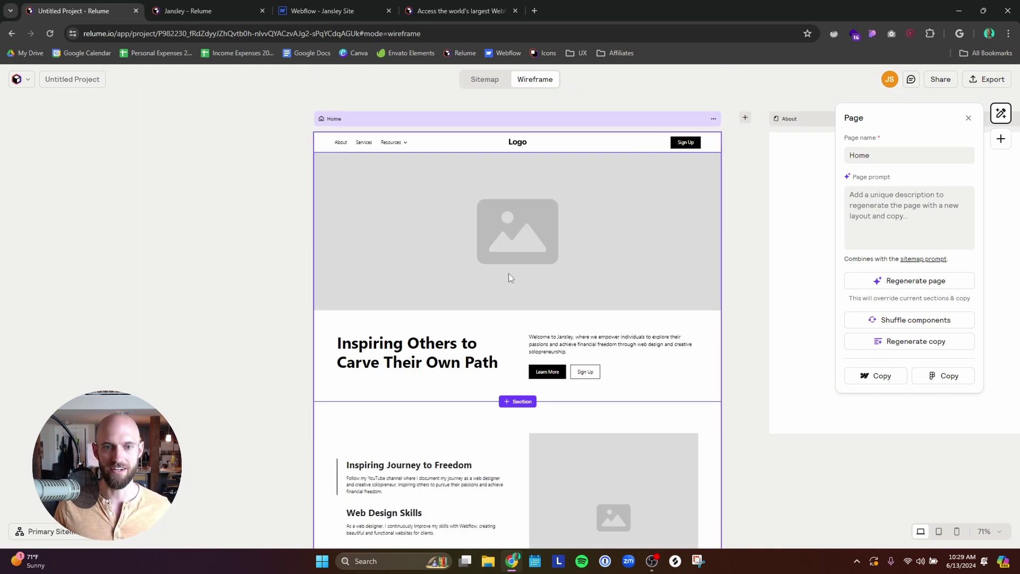
pyautogui.scroll(-5, 509, 273)
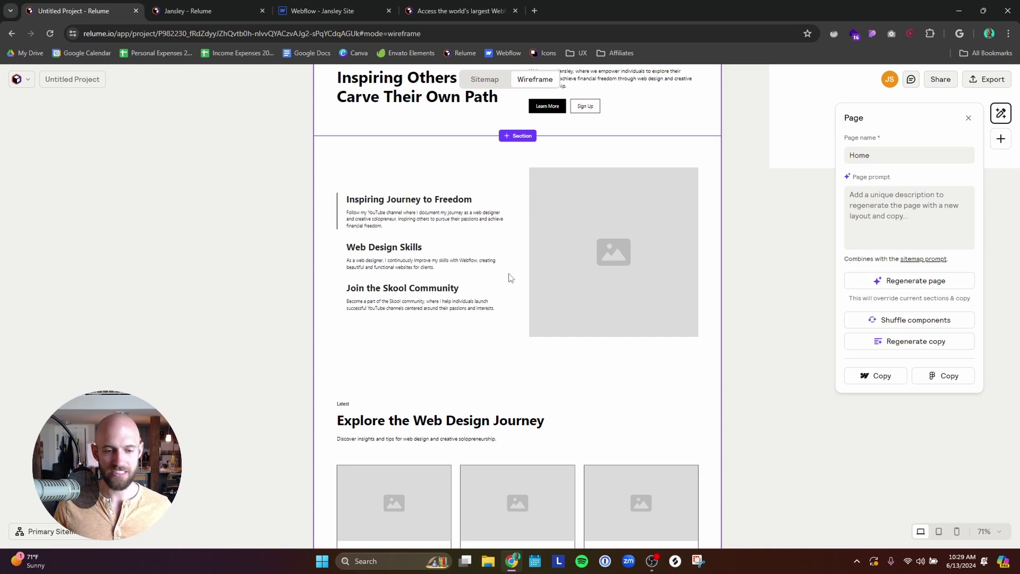
pyautogui.scroll(-1, 638, 425)
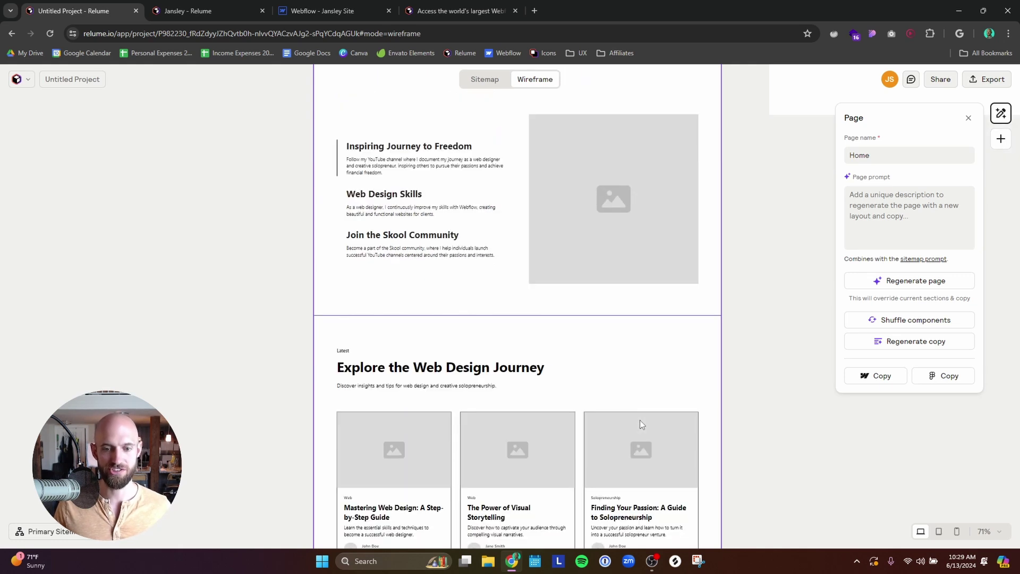
# - Inspect the component options of the Home wireframe's blog list section and hero header section
pyautogui.click(611, 353)
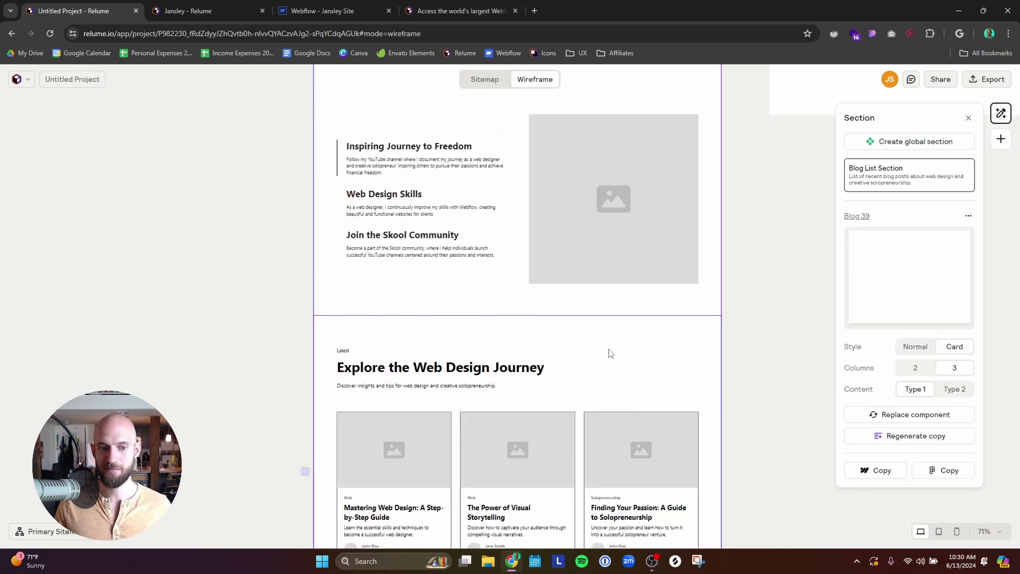
pyautogui.scroll(-8, 611, 353)
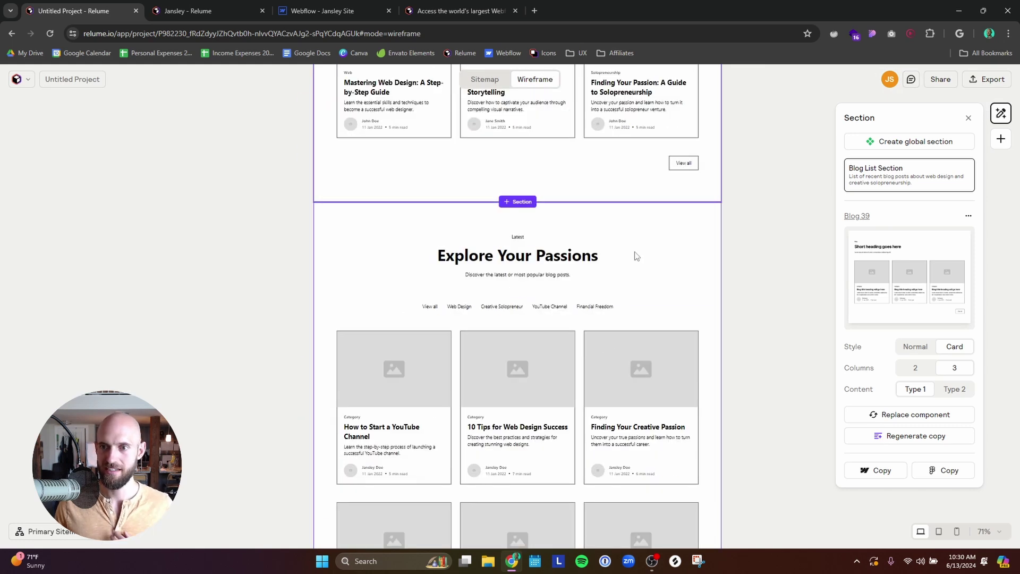
pyautogui.scroll(11, 637, 256)
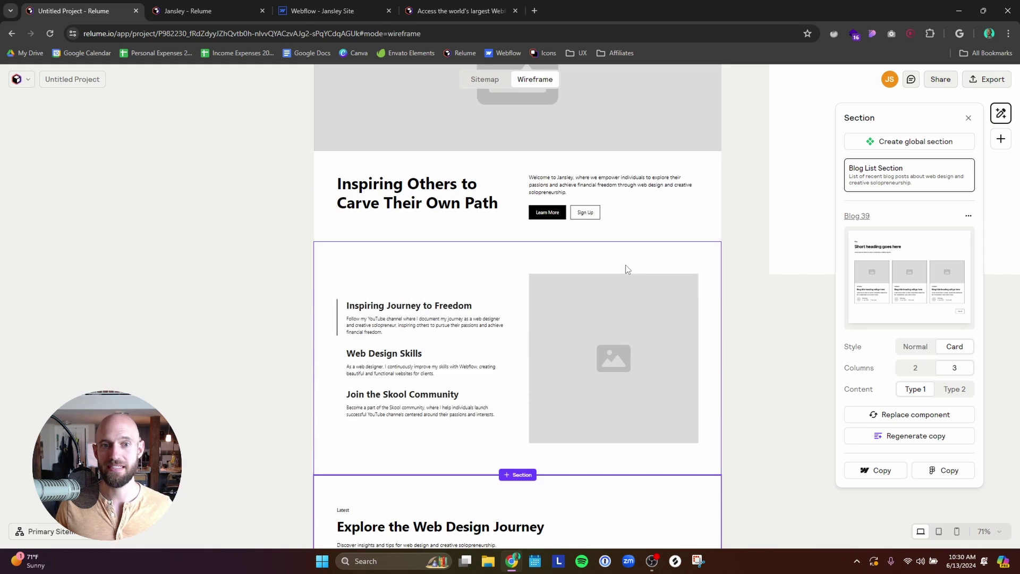
pyautogui.scroll(3, 626, 265)
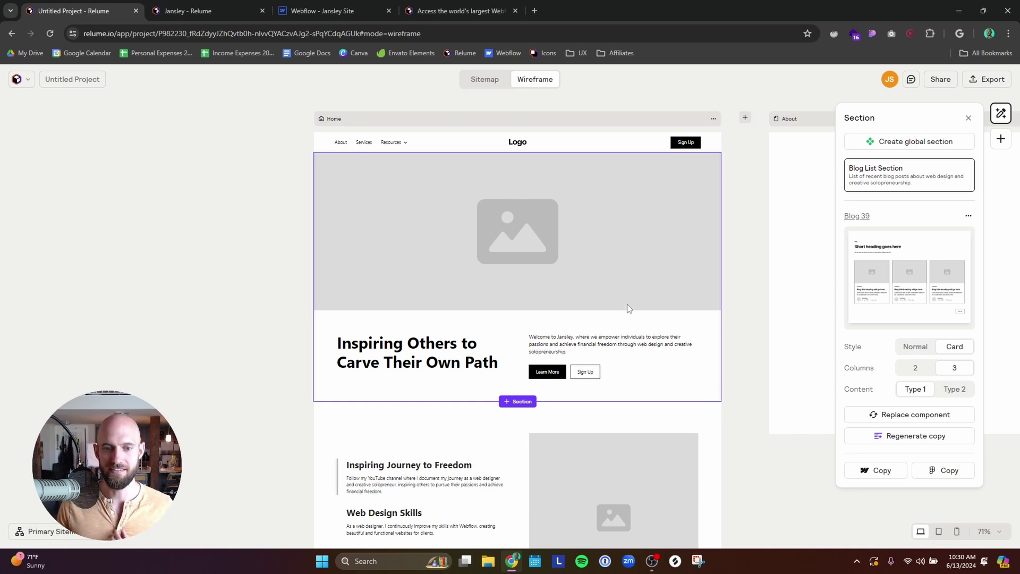
pyautogui.click(670, 378)
pyautogui.scroll(-5, 594, 432)
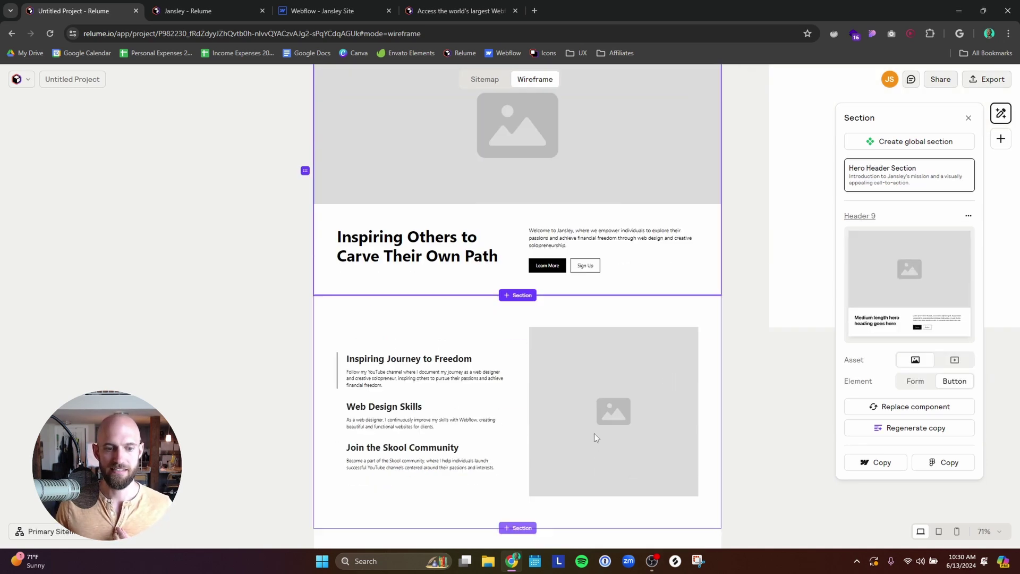
# - Preview replacement components from Blog 33 to Blog 36 on the Explore the Web Design Journey section without applying any
pyautogui.click(611, 367)
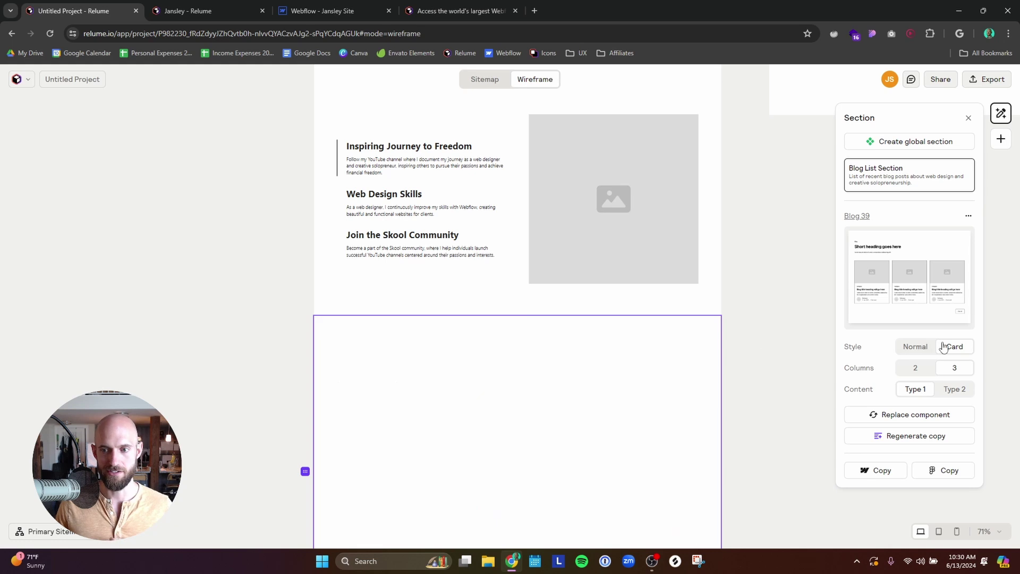
pyautogui.click(949, 419)
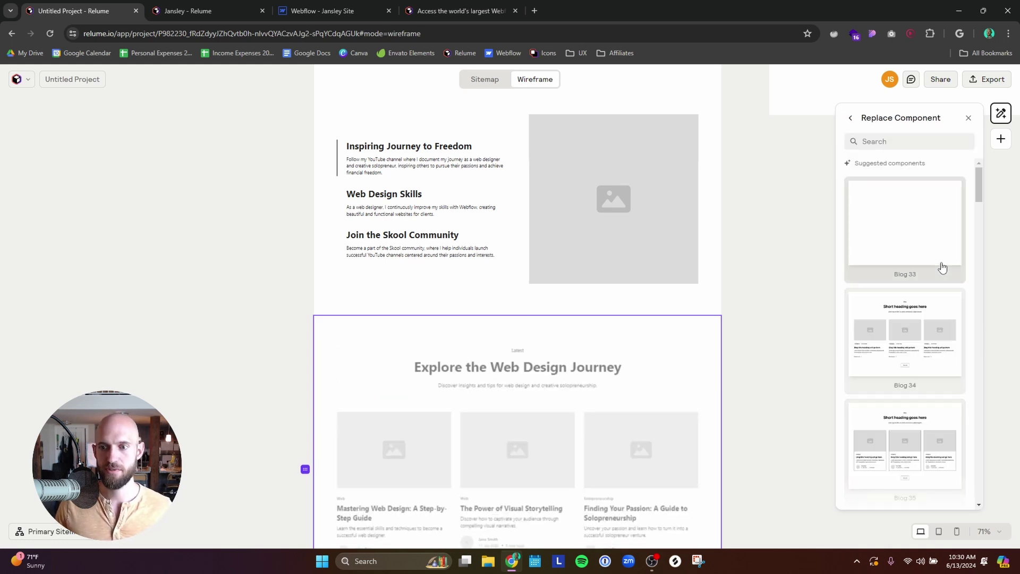
pyautogui.scroll(-1, 931, 336)
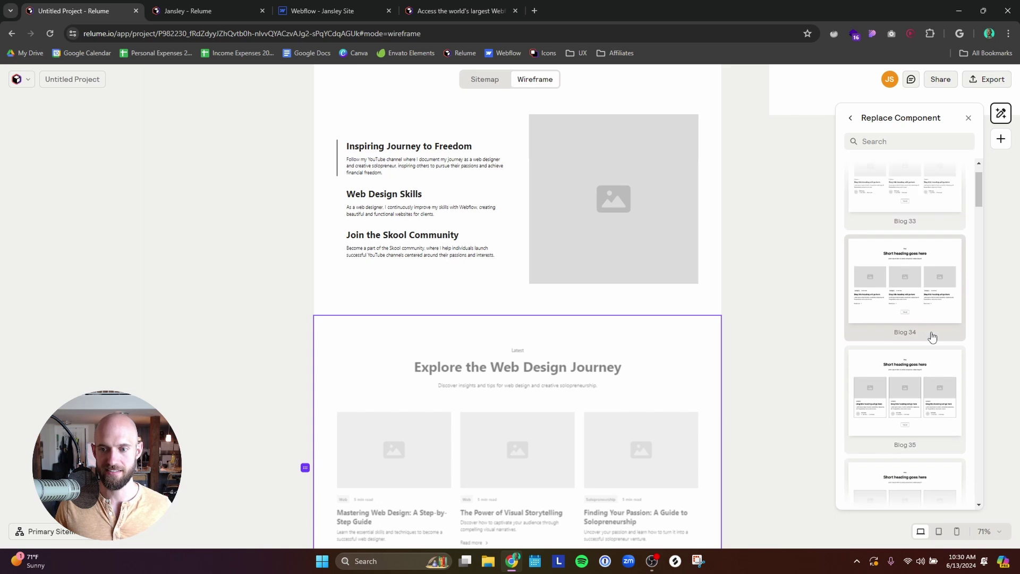
pyautogui.scroll(-3, 928, 402)
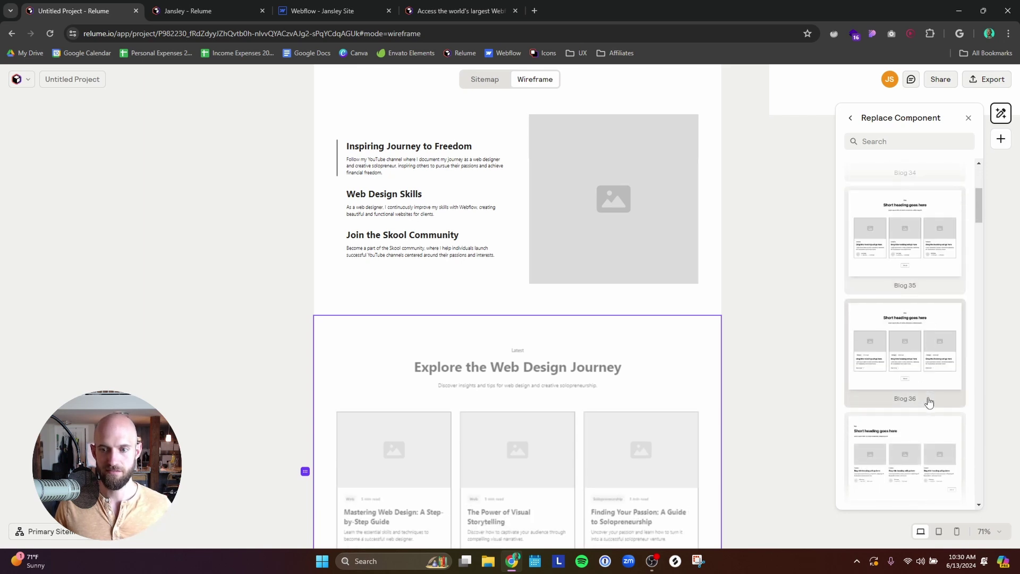
pyautogui.click(799, 340)
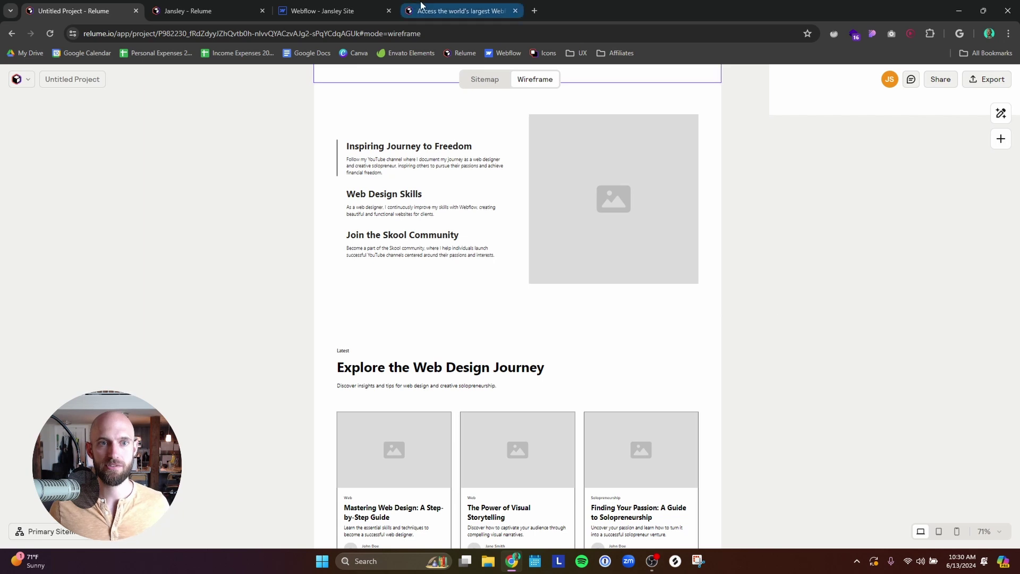
# - Show the Marketing Feature Sections in the Webflow Library and filter them to Uncommon components
pyautogui.click(439, 11)
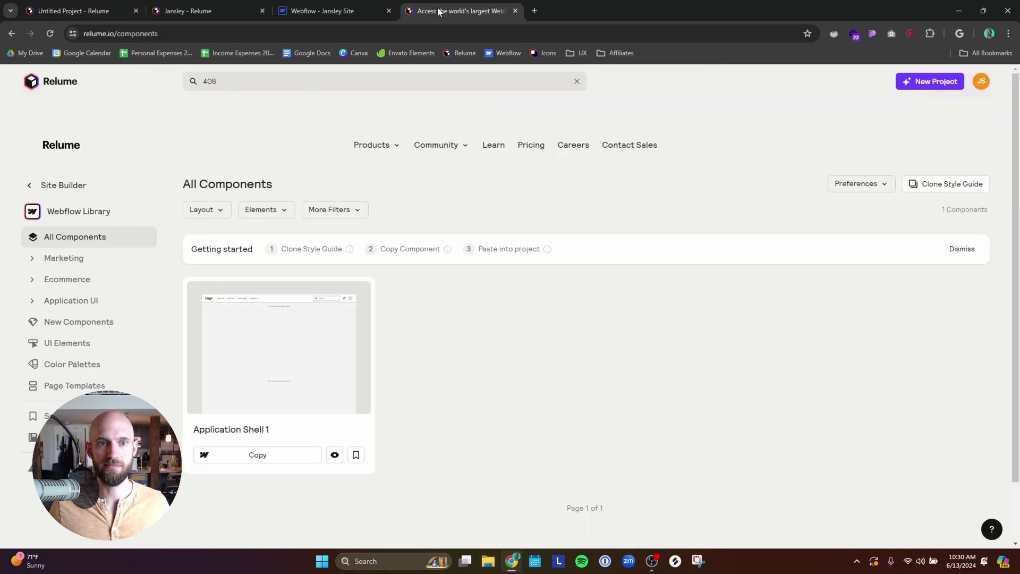
pyautogui.click(55, 260)
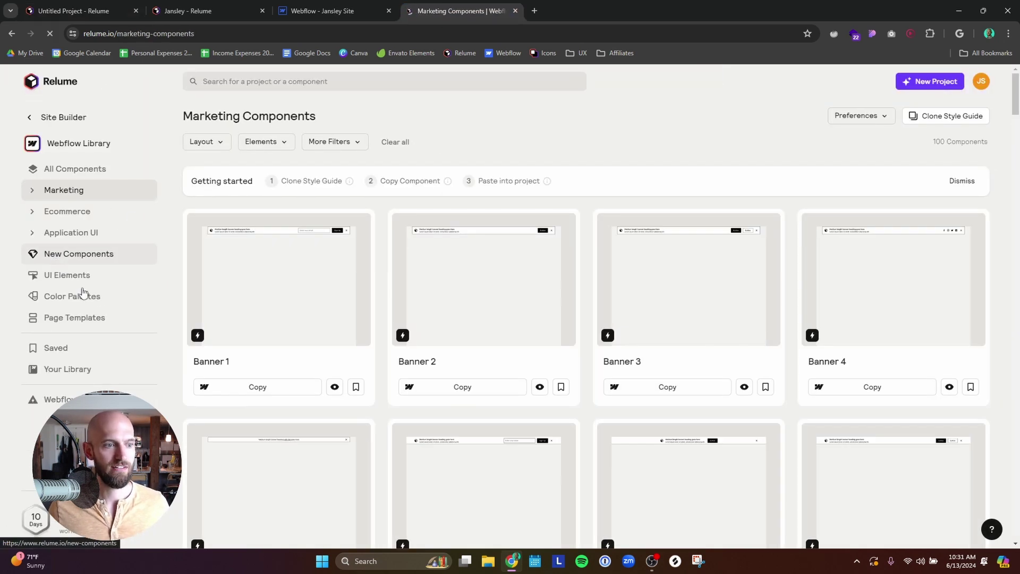
pyautogui.click(57, 195)
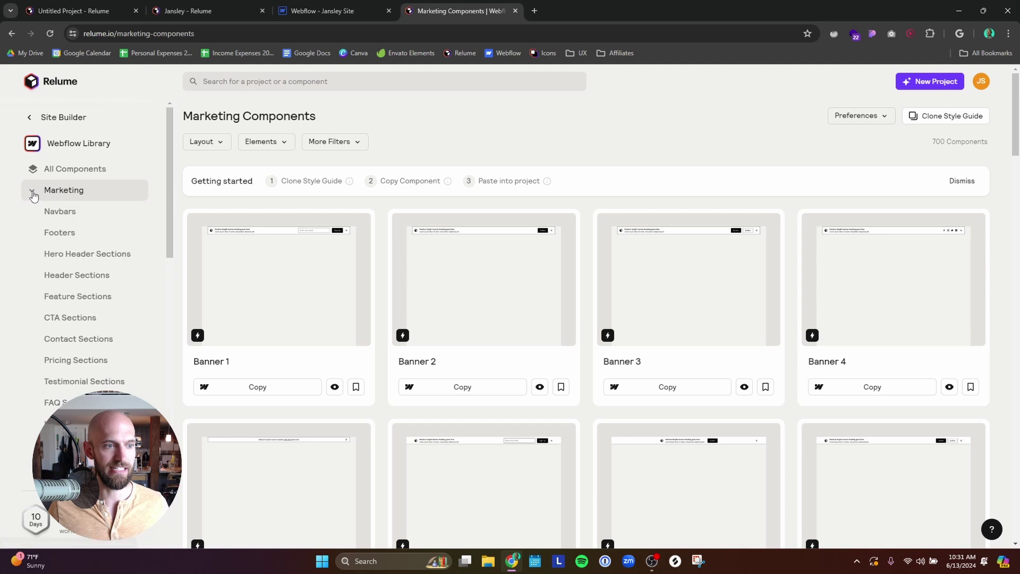
pyautogui.click(73, 301)
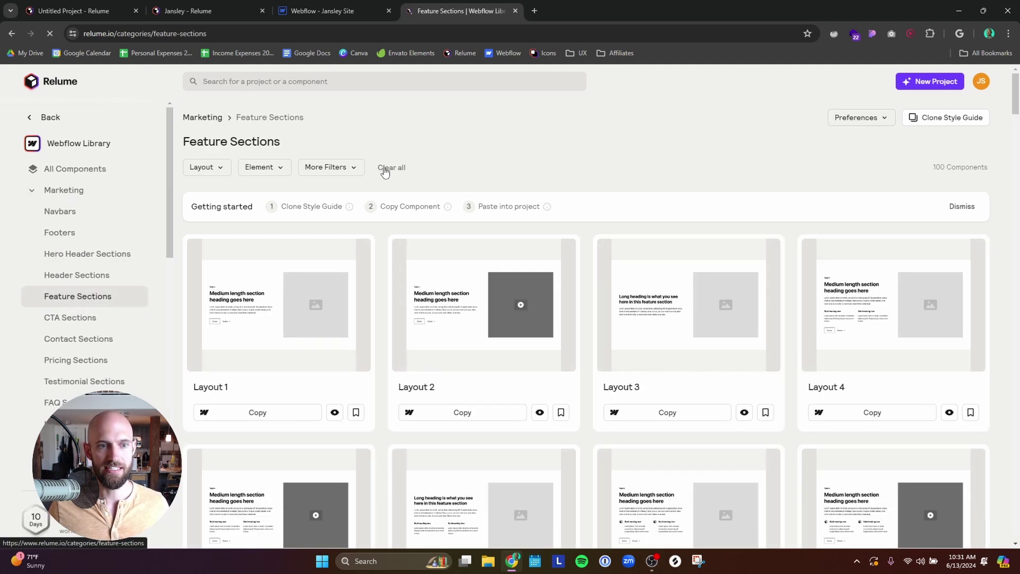
pyautogui.click(351, 169)
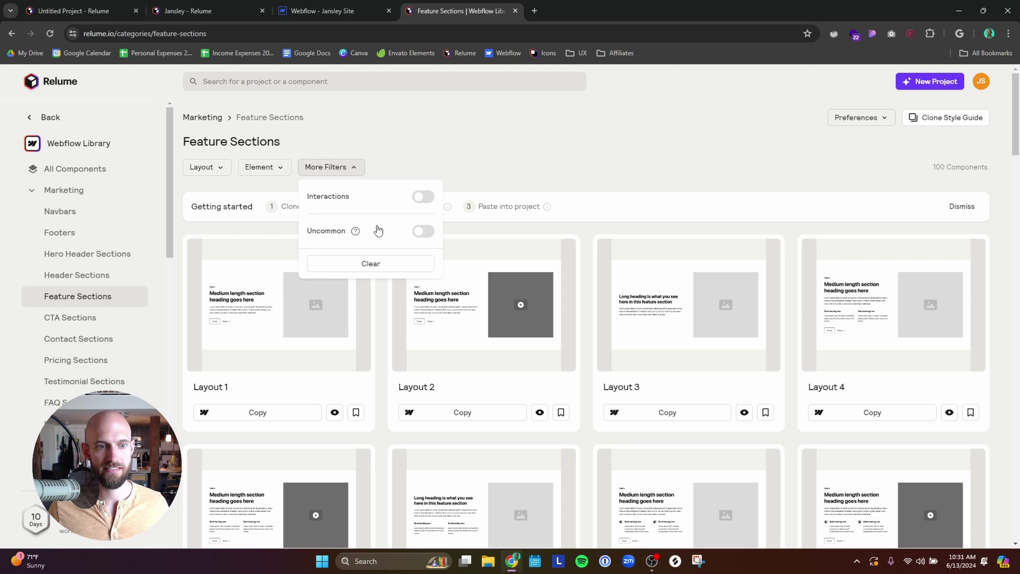
pyautogui.click(422, 230)
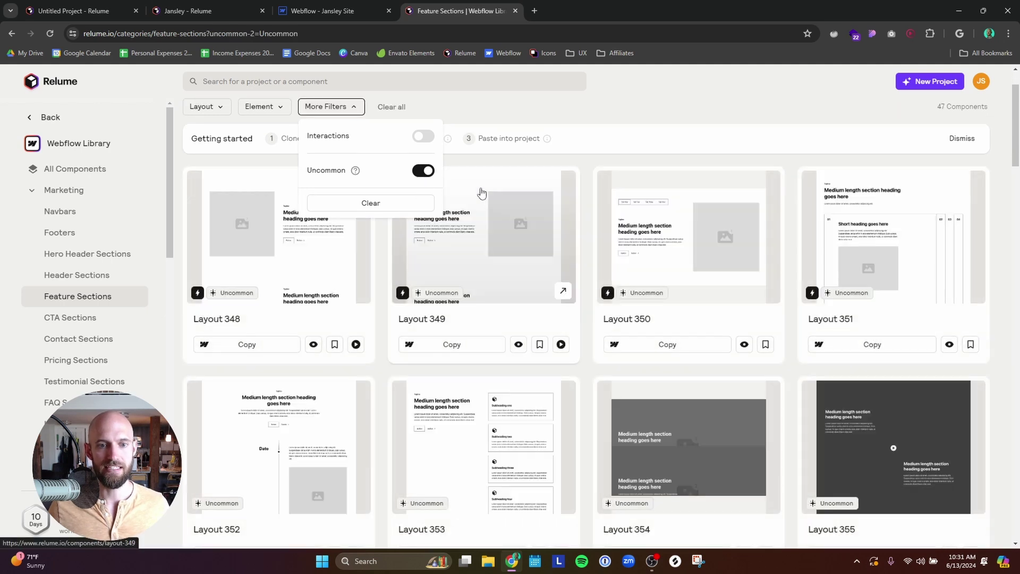
pyautogui.click(615, 105)
# - Preview the uncommon Layout 354 feature section at desktop size and examine how its stacked content scrolls over the background images
pyautogui.scroll(-1, 691, 414)
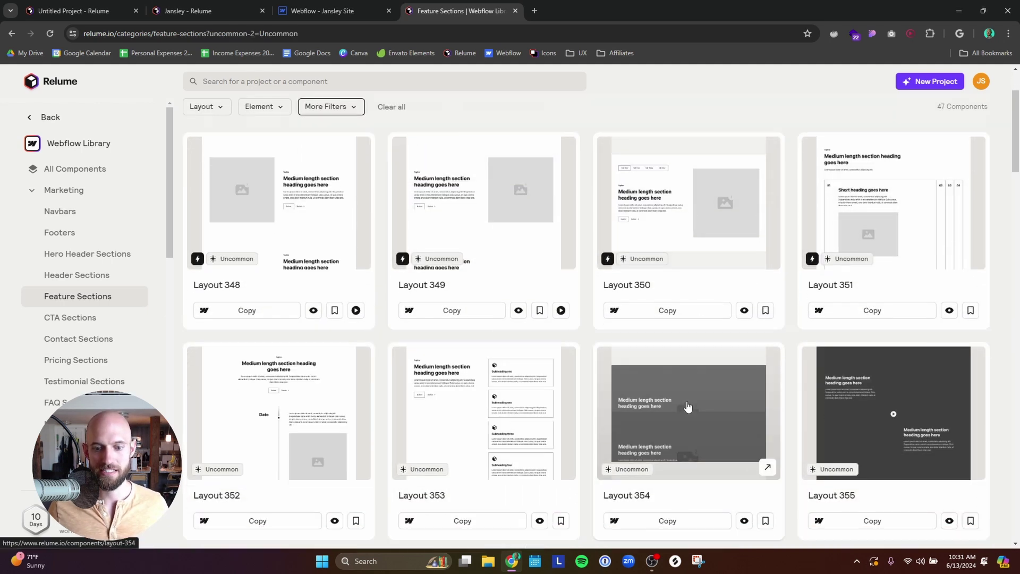
pyautogui.click(745, 501)
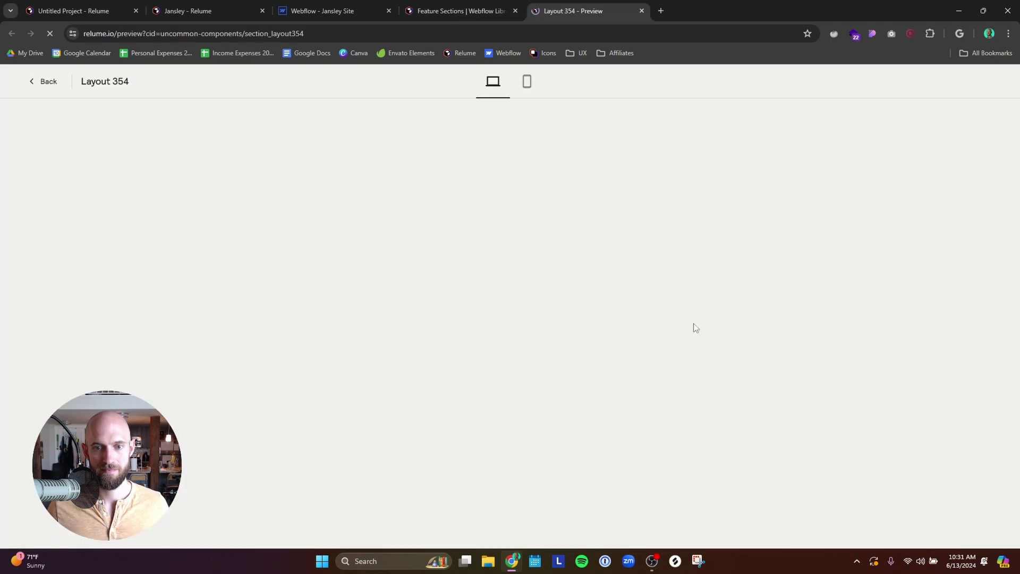
pyautogui.scroll(-15, 683, 275)
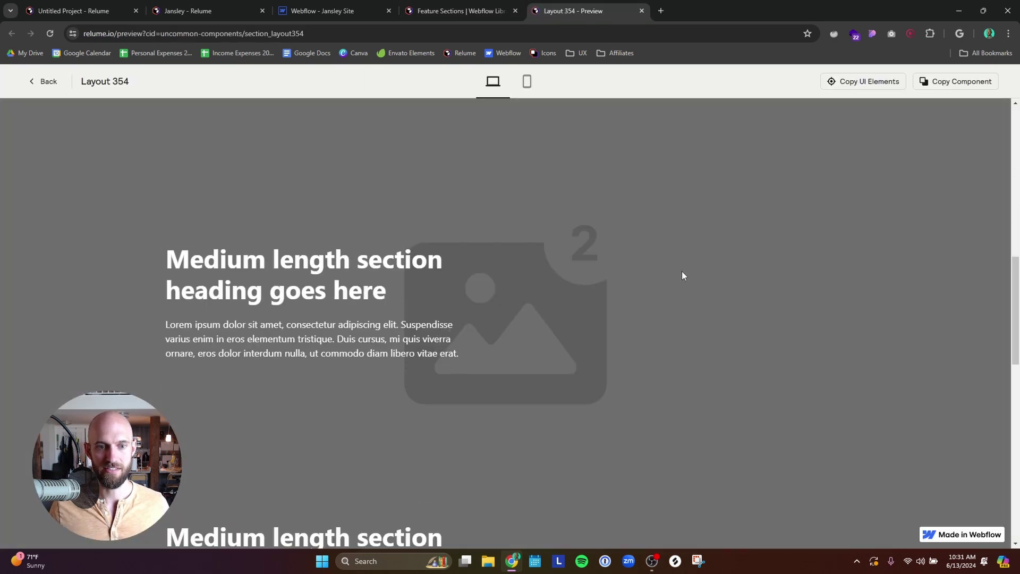
pyautogui.scroll(5, 683, 275)
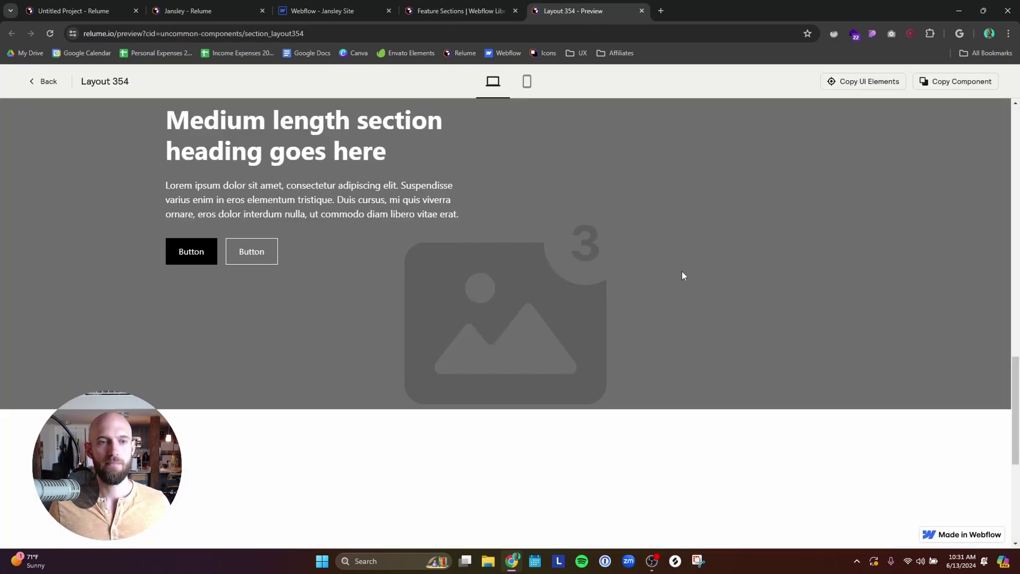
# - Inspect the component options of the Features List Section in the Untitled Project wireframe
pyautogui.click(462, 11)
pyautogui.click(213, 12)
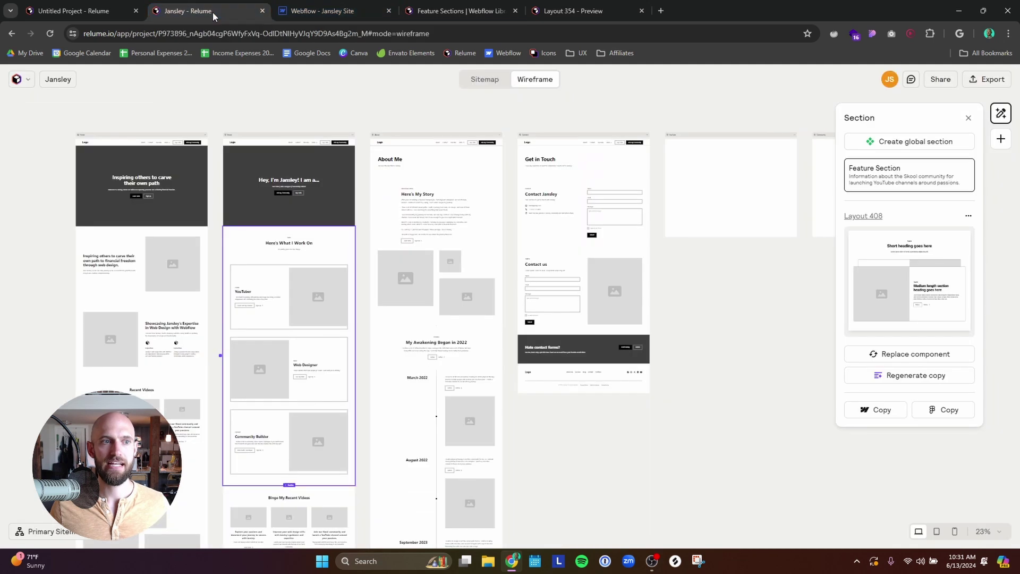
pyautogui.click(67, 15)
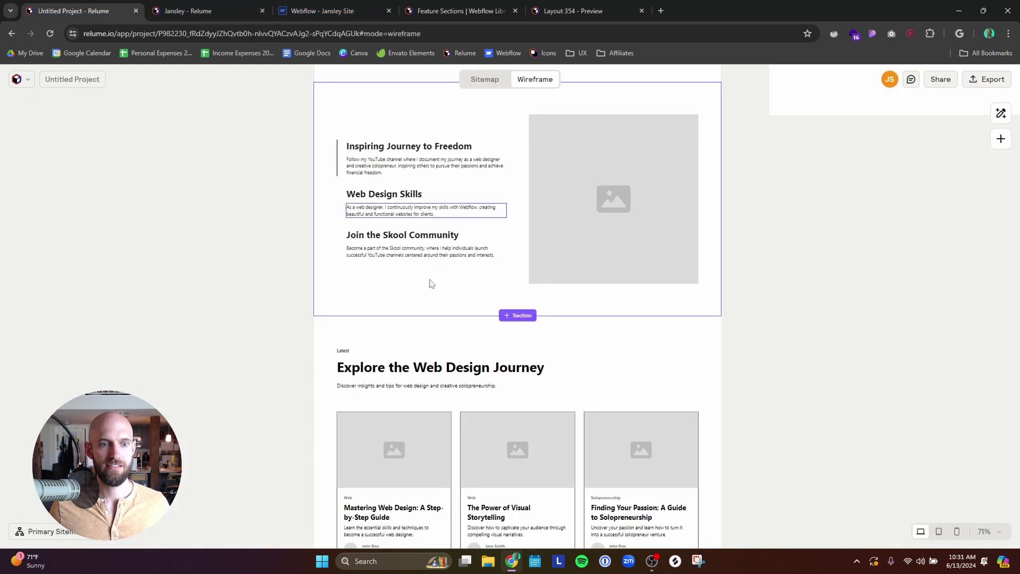
pyautogui.click(638, 302)
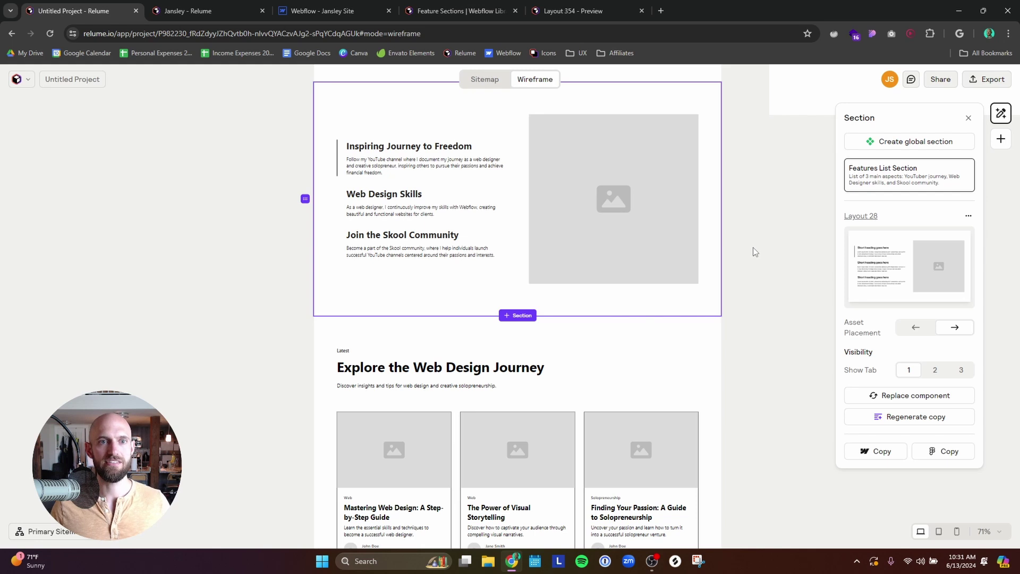
# - Return to the Layout 354 preview and review its scrolling transition between the second and third content blocks
pyautogui.click(568, 10)
pyautogui.scroll(3, 490, 263)
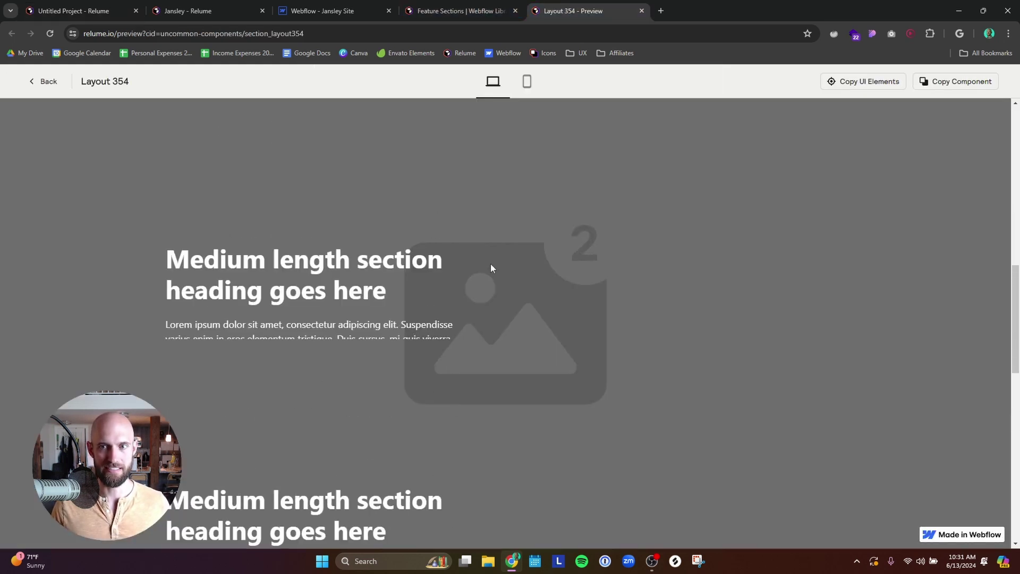
pyautogui.scroll(3, 950, 226)
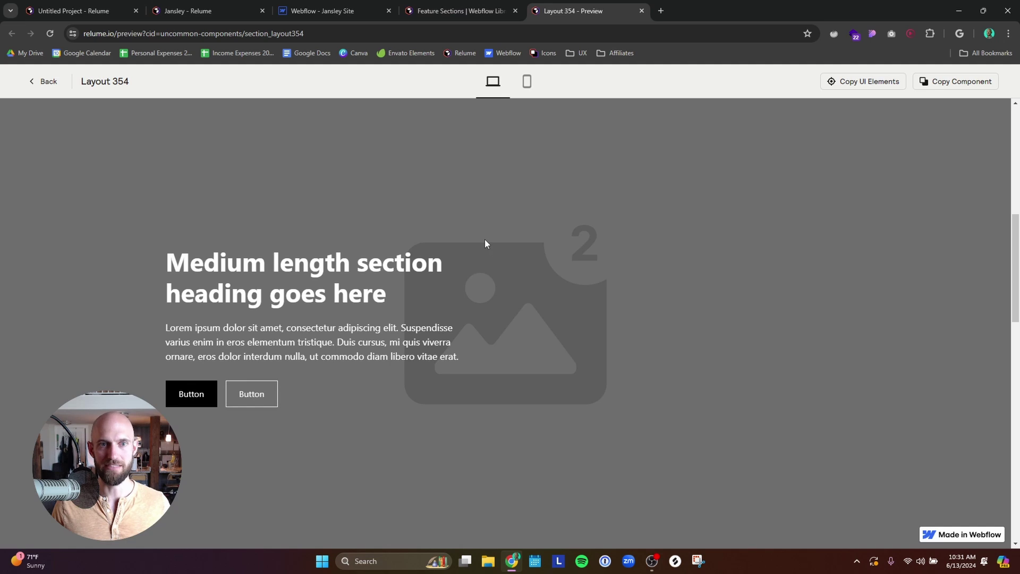
# - Go back to the Jansley project's wireframes and examine the home page from its hero to the Here's What I Work On section
pyautogui.click(213, 16)
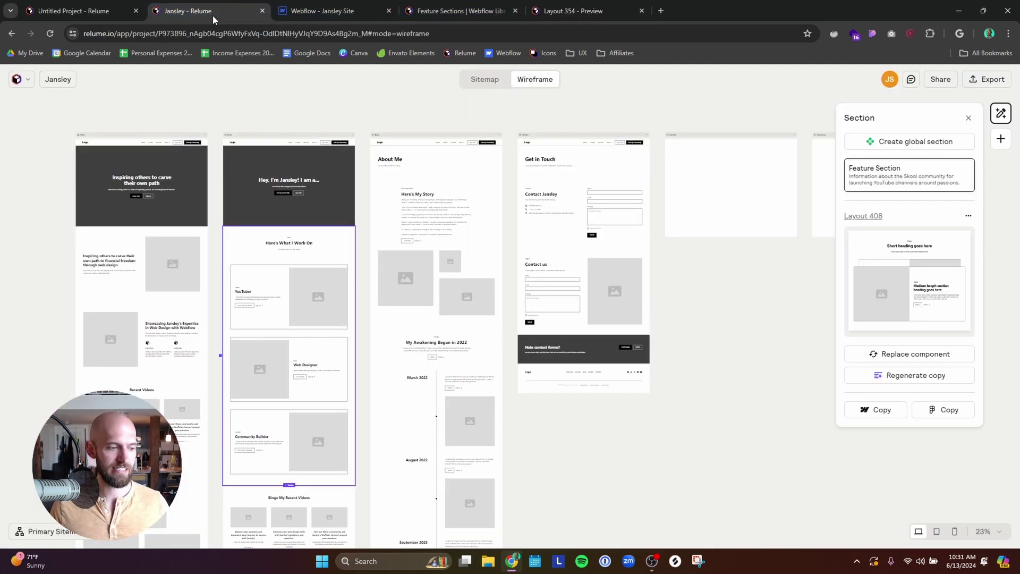
pyautogui.click(457, 11)
pyautogui.click(338, 14)
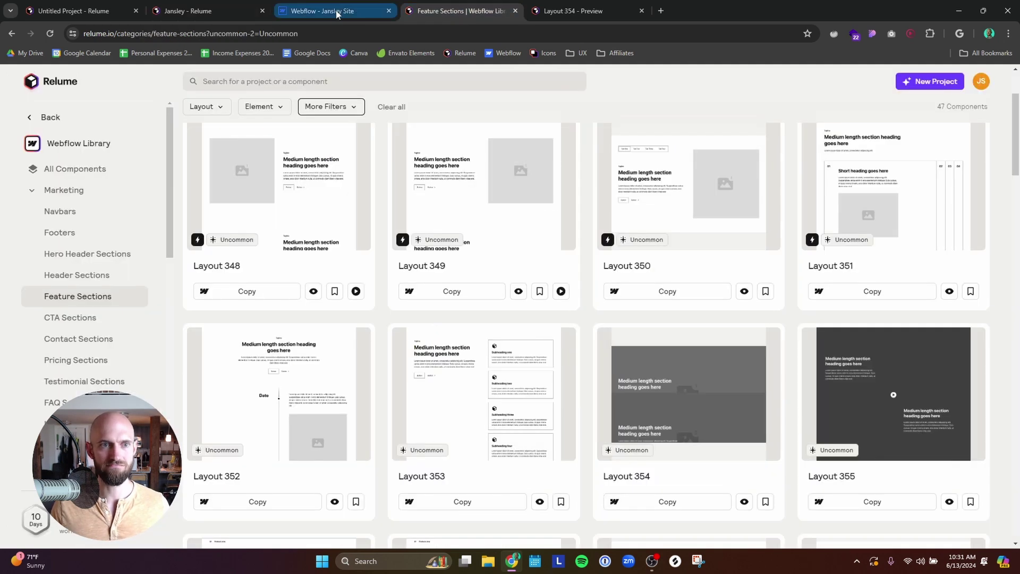
pyautogui.click(217, 11)
pyautogui.scroll(-2, 266, 128)
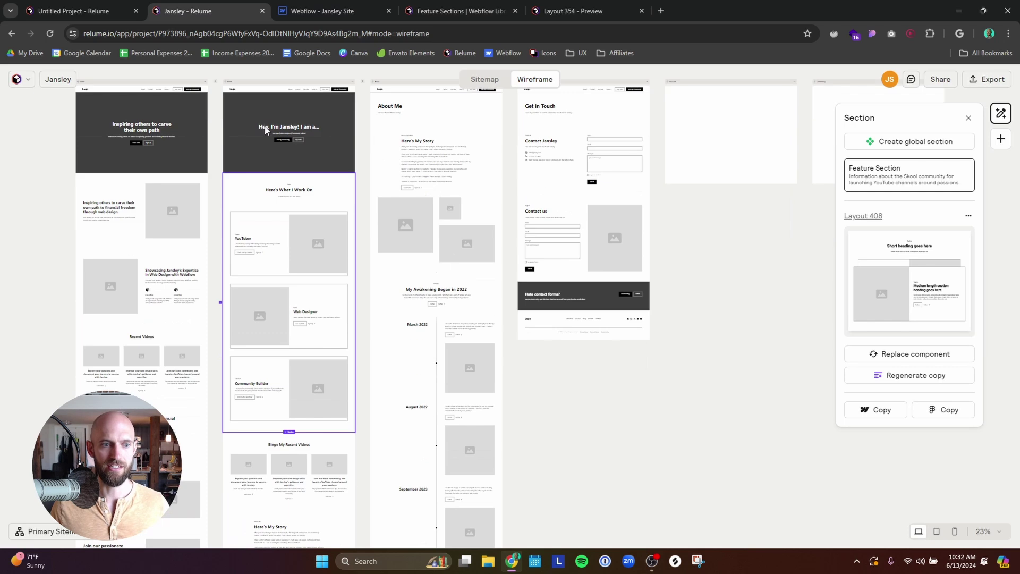